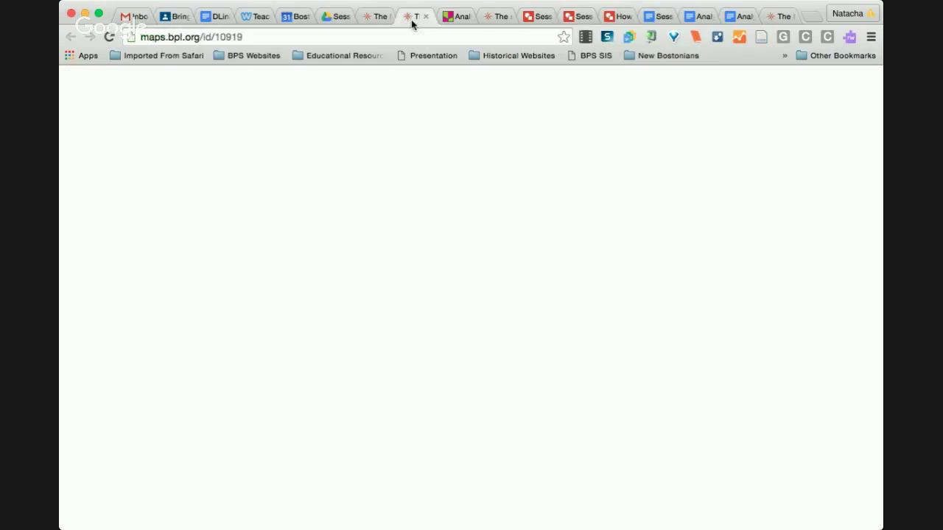
Step: Examine the burning of Charlestown and the Hudsons Point area up close on the 1775 seat of war map
{"action": "left_click", "coordinate": [760, 191]}
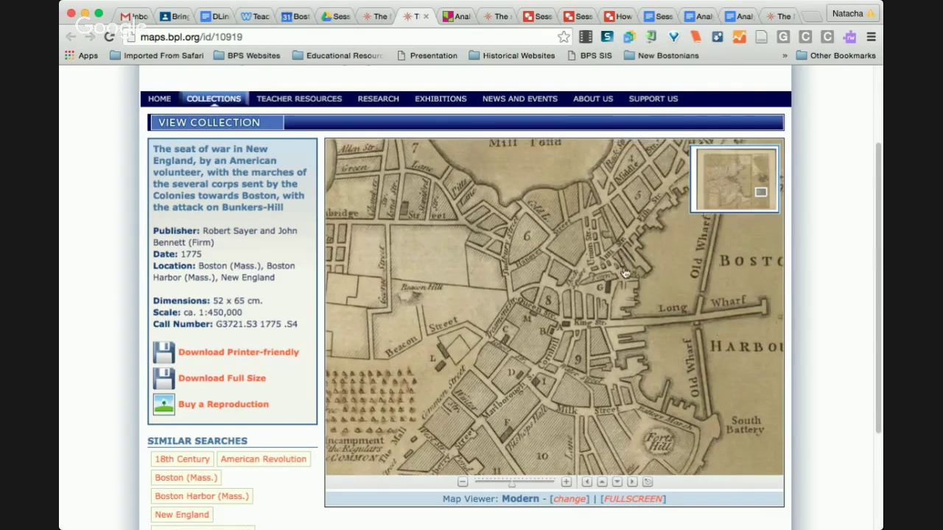
{"action": "scroll", "coordinate": [624, 263], "scroll_direction": "up", "scroll_amount": 3}
{"action": "left_click_drag", "start_coordinate": [592, 194], "coordinate": [550, 434]}
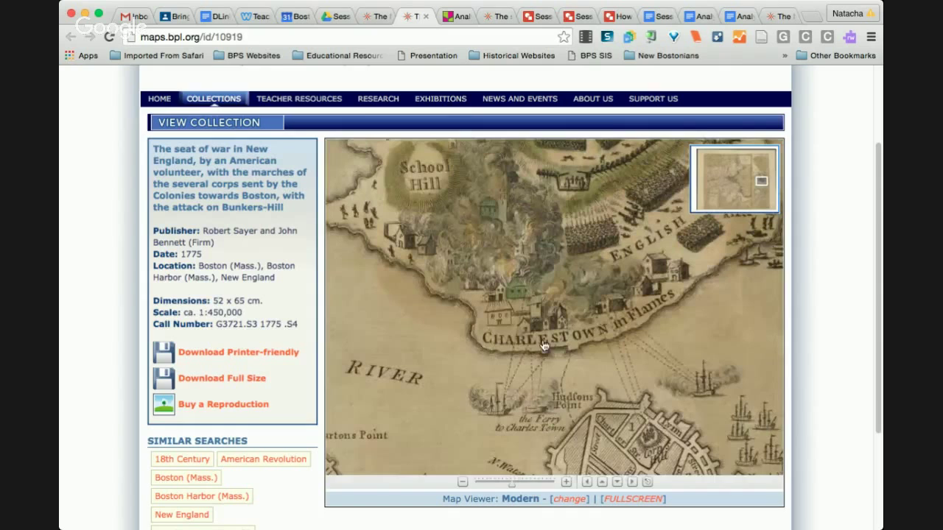
{"action": "scroll", "coordinate": [543, 341], "scroll_direction": "up", "scroll_amount": 3}
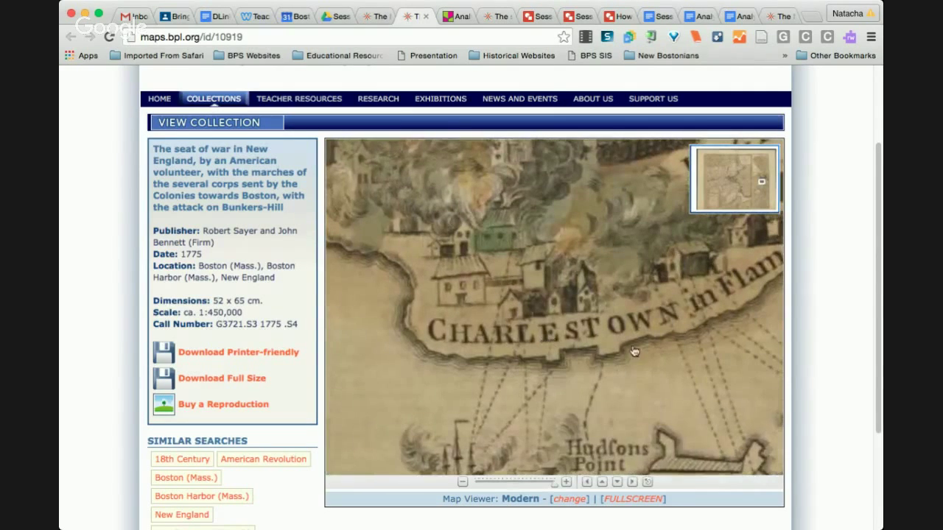
{"action": "left_click_drag", "start_coordinate": [544, 380], "coordinate": [566, 242]}
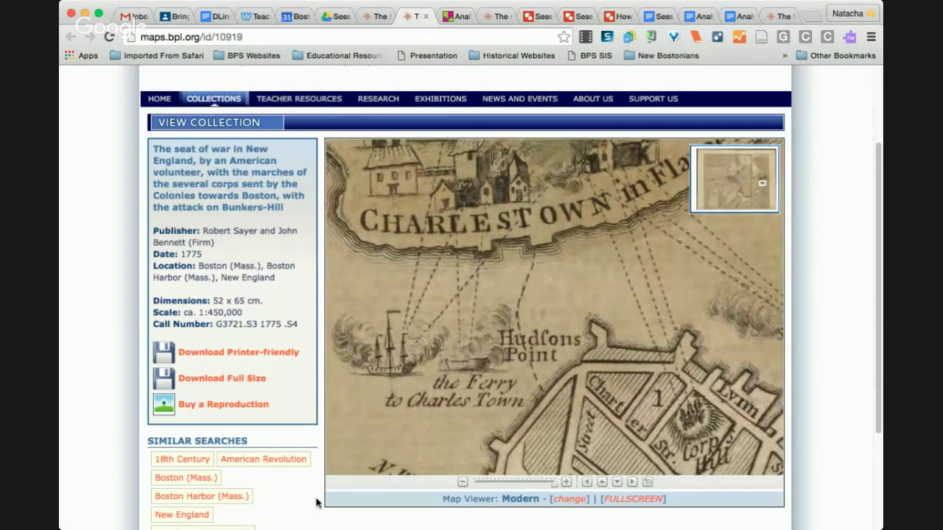
{"action": "mouse_move", "coordinate": [489, 98]}
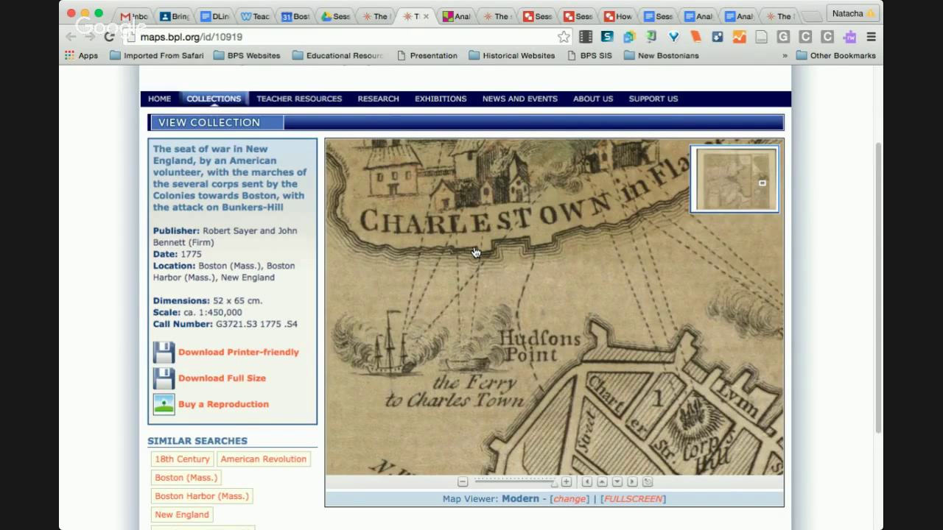
Step: Switch to the Session 7 annotated map sample in Google Drawings and shift its map image out from under the two purple ellipses
{"action": "left_click", "coordinate": [581, 18]}
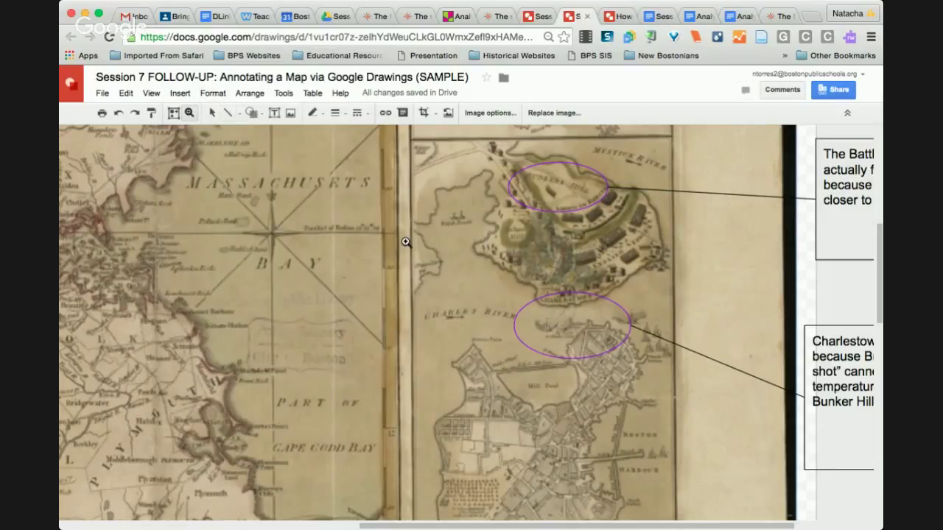
{"action": "left_click", "coordinate": [211, 112]}
{"action": "left_click_drag", "start_coordinate": [685, 248], "coordinate": [520, 260]}
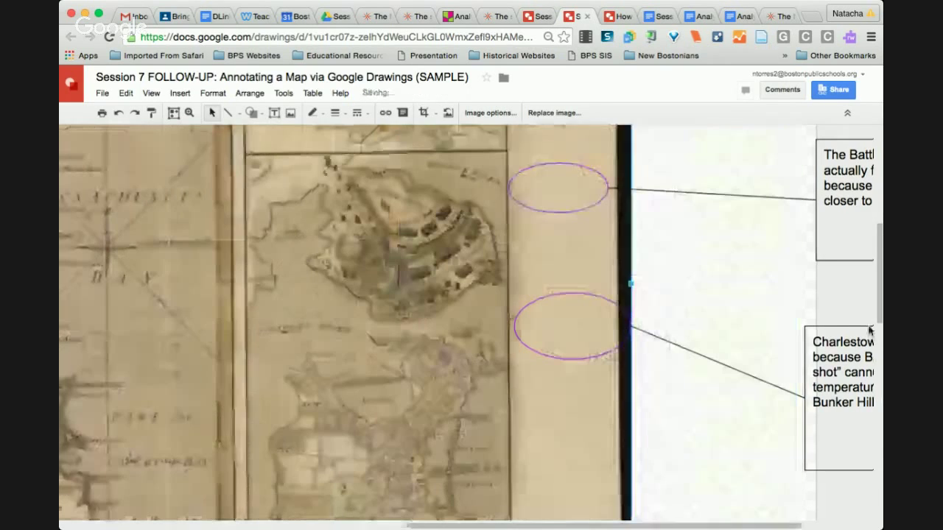
{"action": "left_click", "coordinate": [842, 317]}
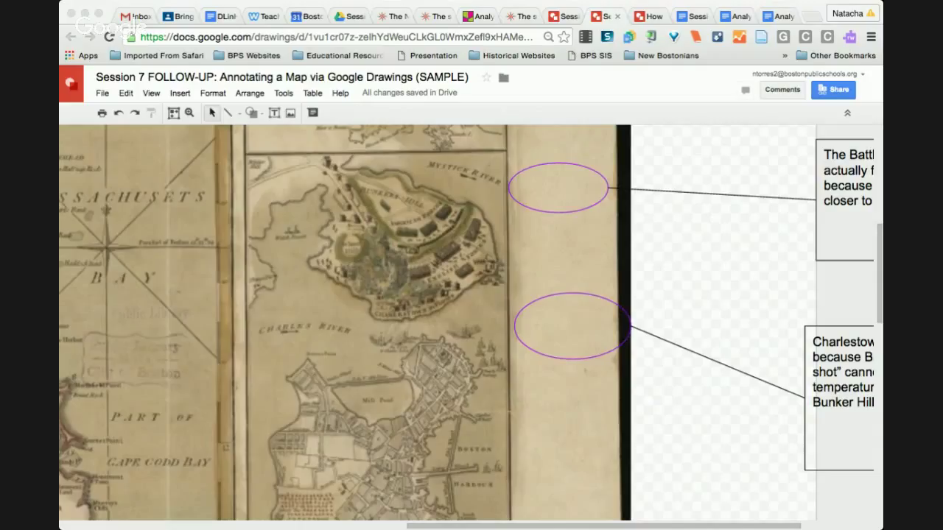
Step: Move the sample's map image back onto the page beneath its annotations
{"action": "left_click", "coordinate": [168, 171]}
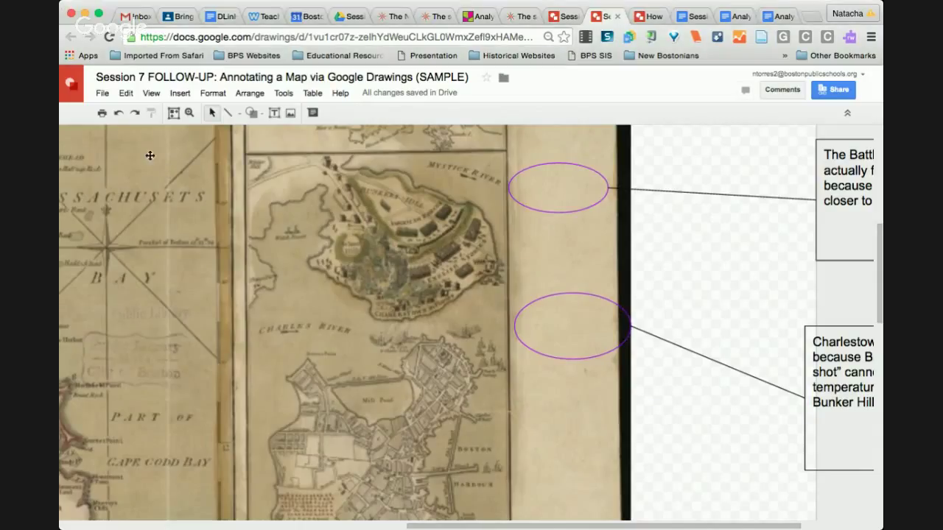
{"action": "left_click", "coordinate": [174, 113]}
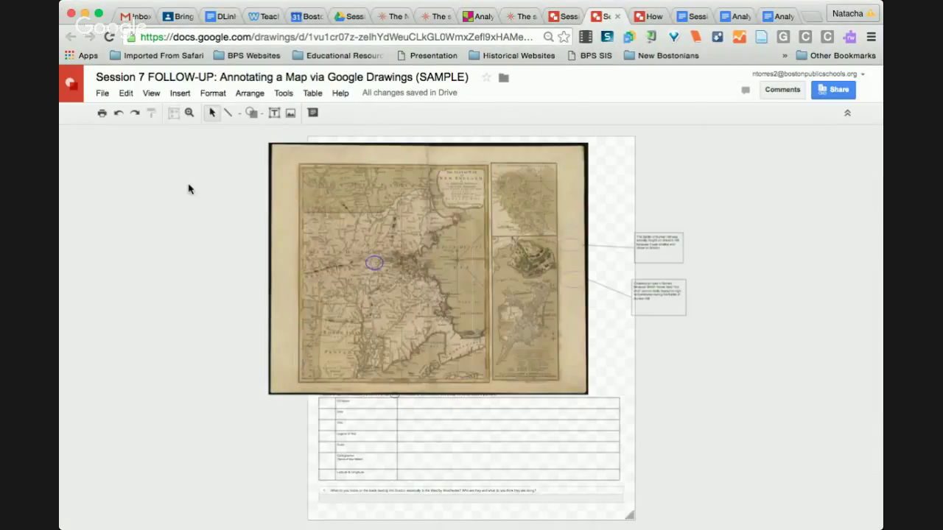
{"action": "left_click_drag", "start_coordinate": [405, 261], "coordinate": [453, 257]}
{"action": "left_click", "coordinate": [709, 273]}
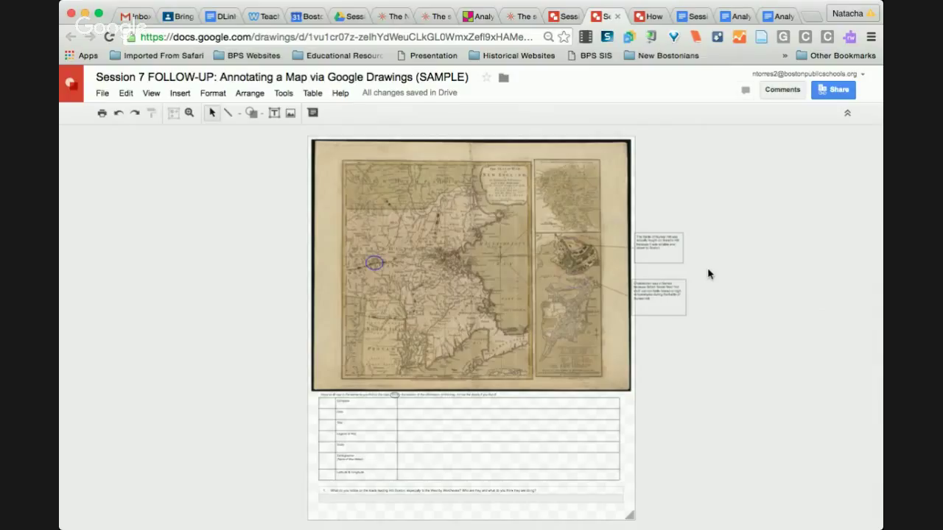
{"action": "left_click", "coordinate": [812, 444]}
Step: Switch to the blank "How to Annotate a Map via Google Drawings" drawing and try to insert an uploaded image
{"action": "left_click", "coordinate": [651, 18]}
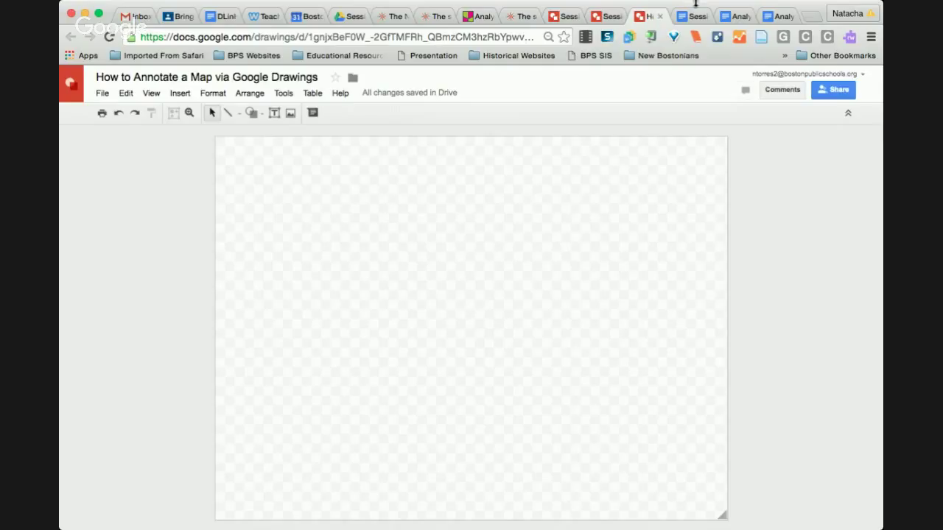
{"action": "left_click", "coordinate": [184, 92]}
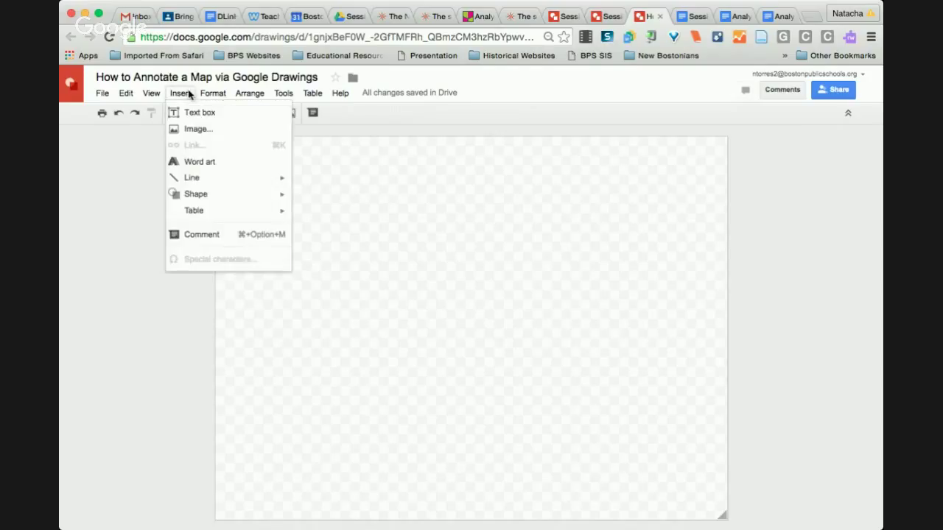
{"action": "left_click", "coordinate": [206, 131]}
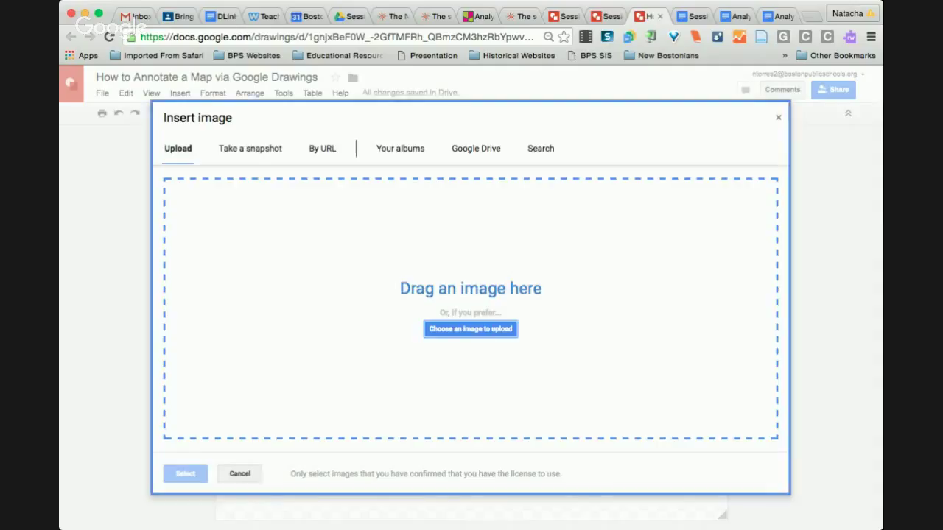
{"action": "left_click_drag", "start_coordinate": [618, 282], "coordinate": [621, 281]}
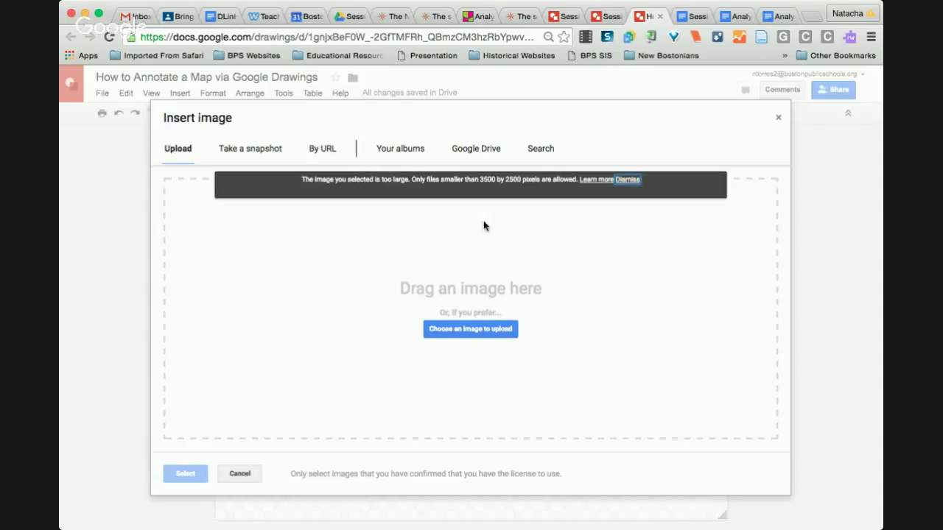
{"action": "left_click", "coordinate": [629, 180]}
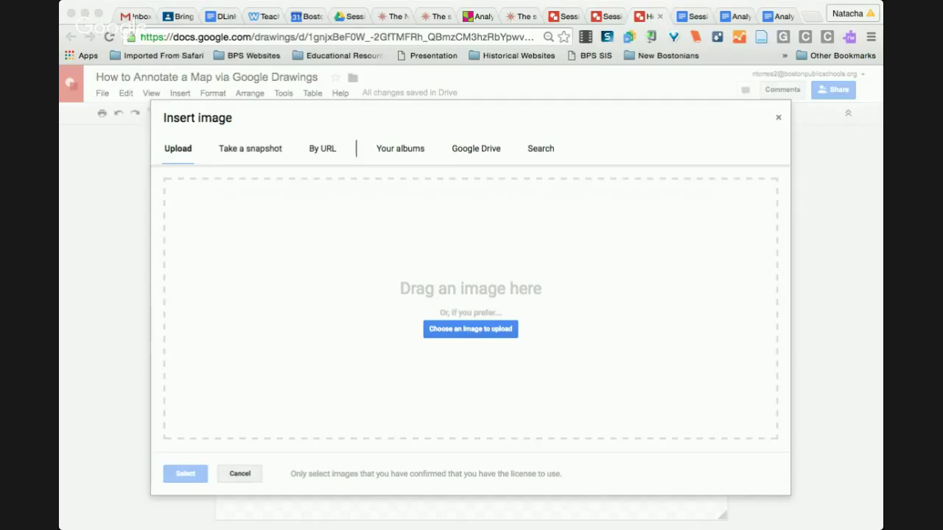
Step: Upload the Massachusetts map image, place it in the page's upper-left corner and enlarge it to nearly fill the page
{"action": "left_click", "coordinate": [254, 278]}
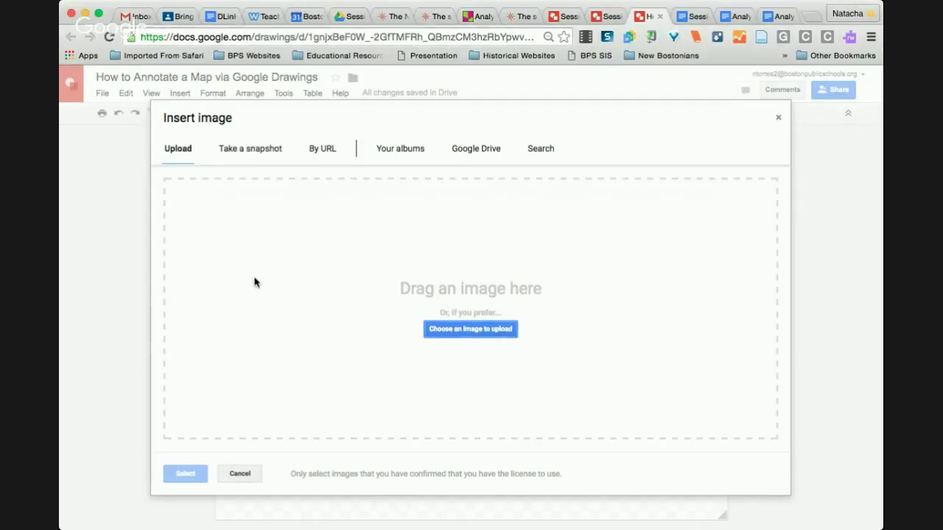
{"action": "left_click", "coordinate": [477, 332]}
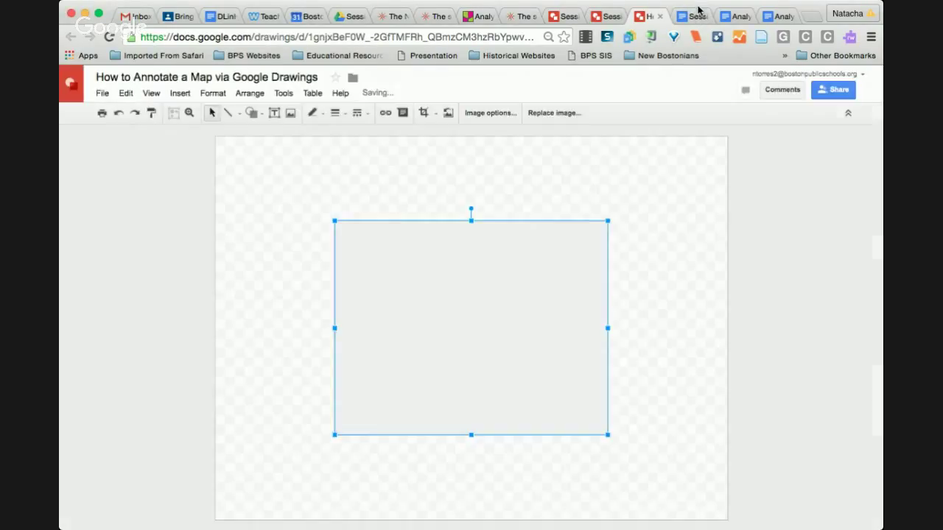
{"action": "left_click_drag", "start_coordinate": [439, 229], "coordinate": [336, 158]}
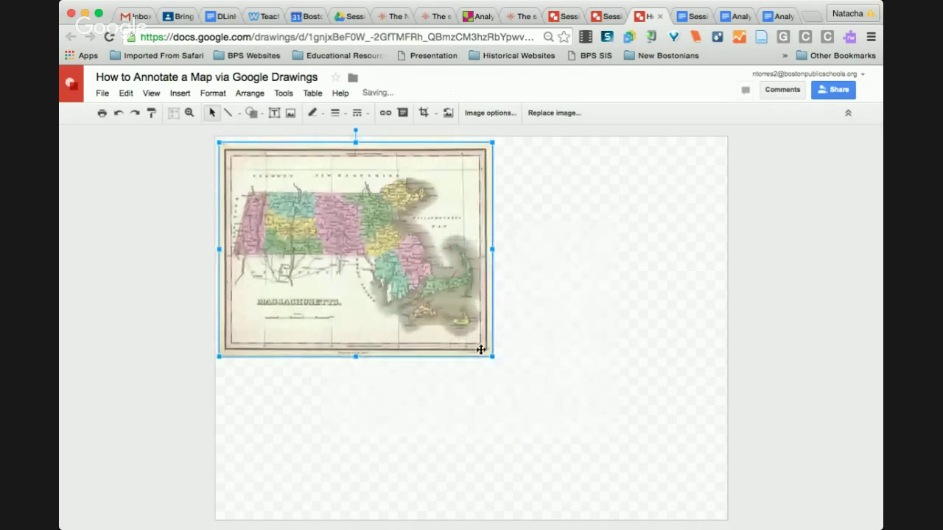
{"action": "left_click_drag", "start_coordinate": [492, 356], "coordinate": [682, 447]}
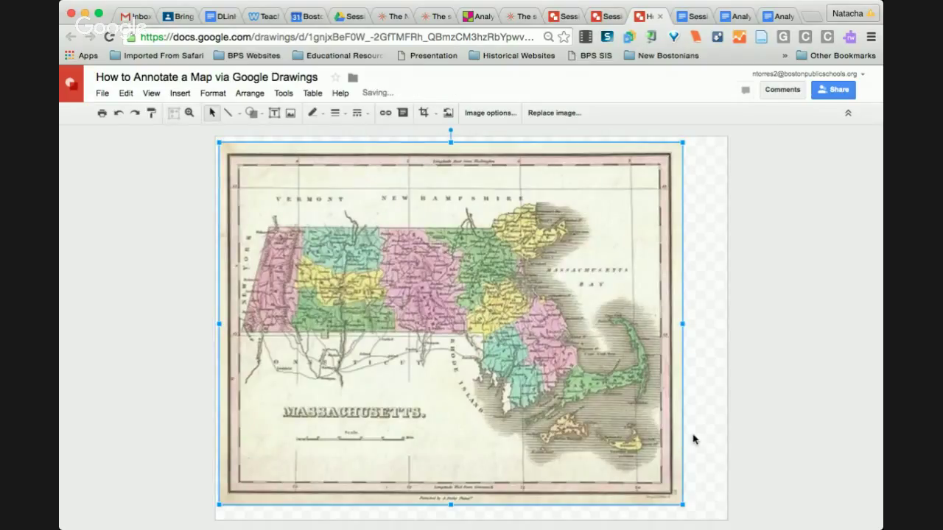
{"action": "left_click", "coordinate": [698, 440]}
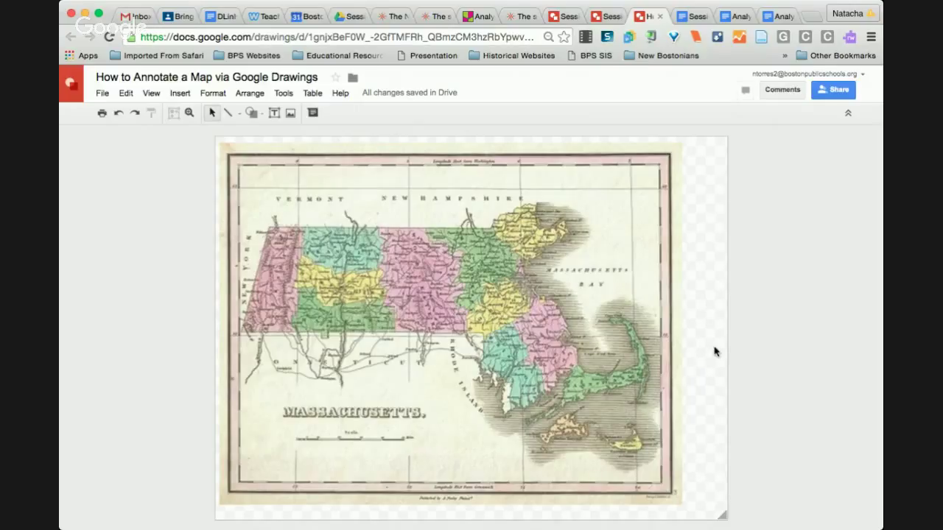
Step: Set the drawing's page to a custom size of 17 × 20 inches
{"action": "left_click", "coordinate": [103, 94]}
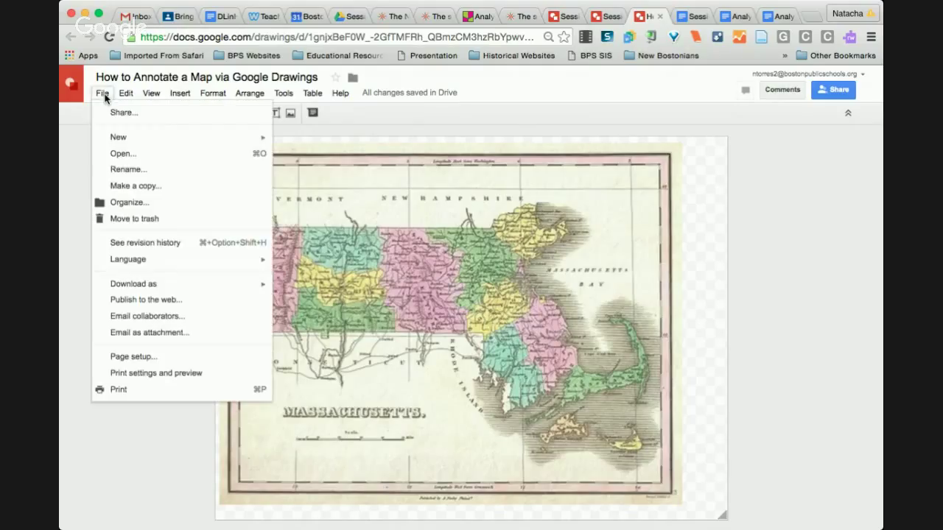
{"action": "left_click", "coordinate": [168, 360]}
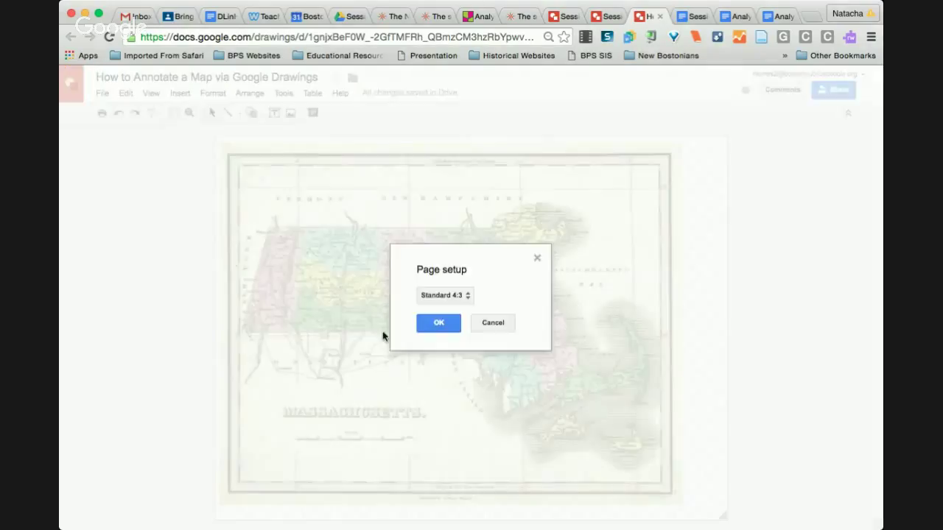
{"action": "left_click", "coordinate": [458, 298]}
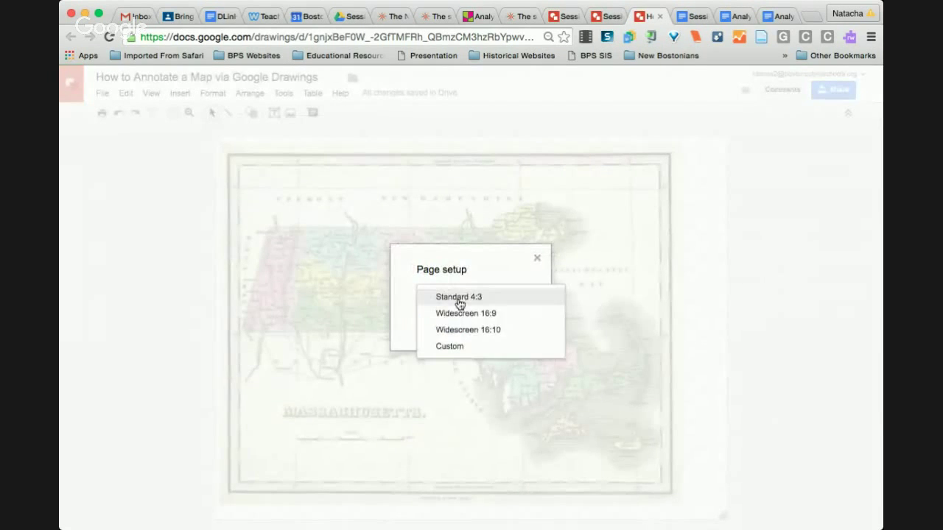
{"action": "left_click", "coordinate": [460, 349]}
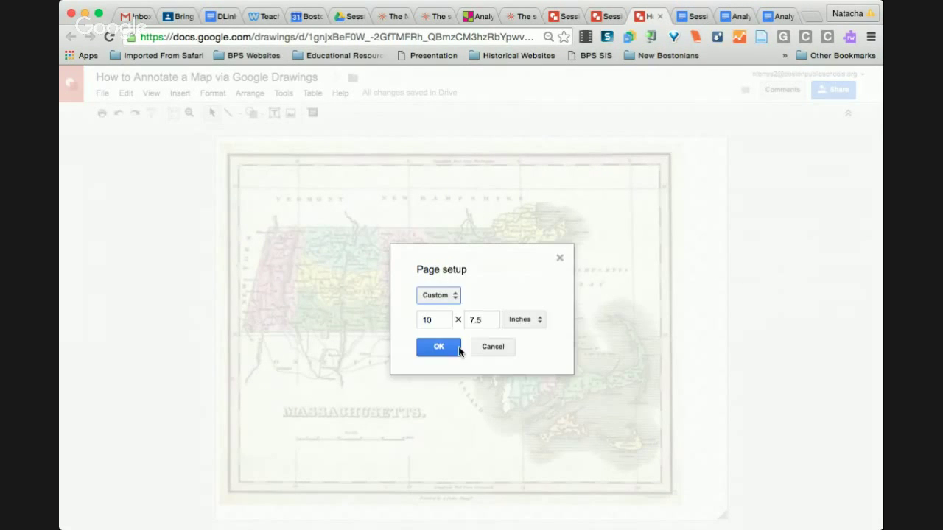
{"action": "left_click", "coordinate": [432, 319]}
{"action": "key", "text": "BackSpace"}
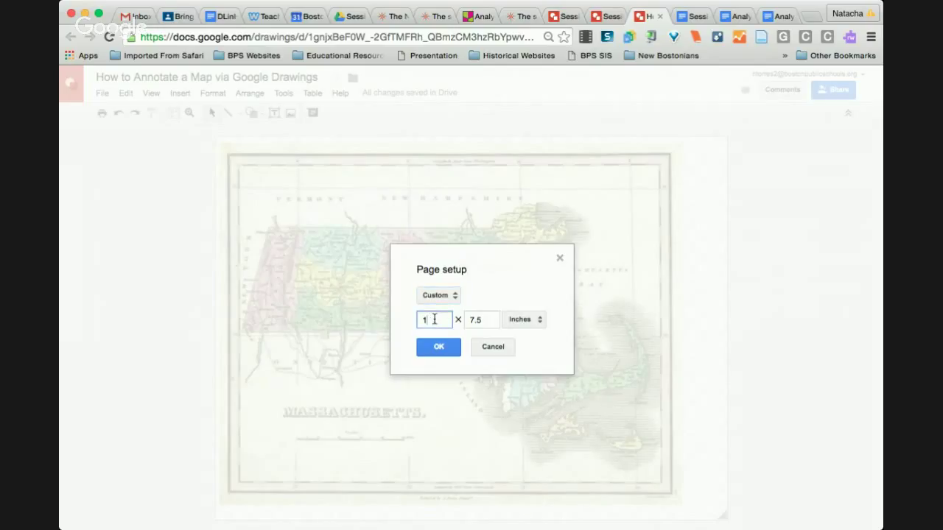
{"action": "type", "text": "7"}
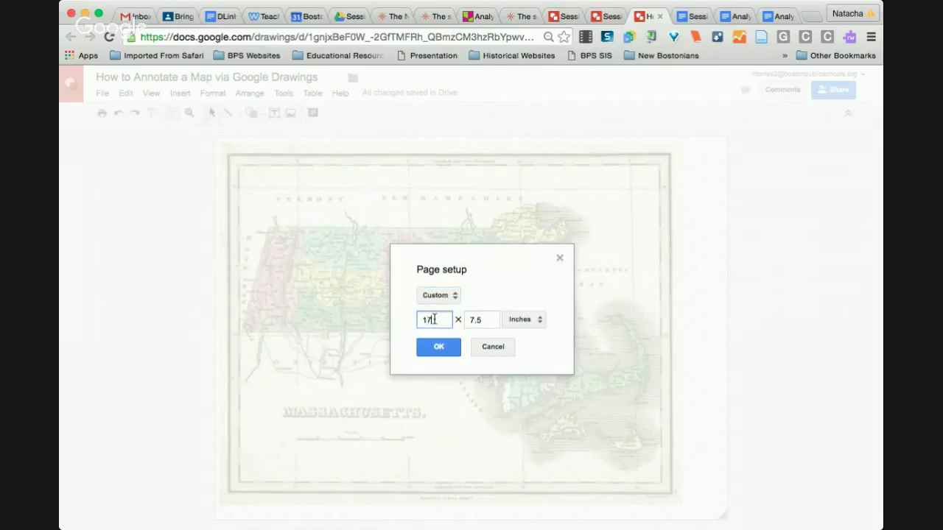
{"action": "left_click", "coordinate": [485, 319]}
{"action": "key", "text": "BackSpace"}
{"action": "key", "text": "BackSpace"}
{"action": "key", "text": "BackSpace"}
{"action": "type", "text": "20"}
{"action": "left_click", "coordinate": [435, 349]}
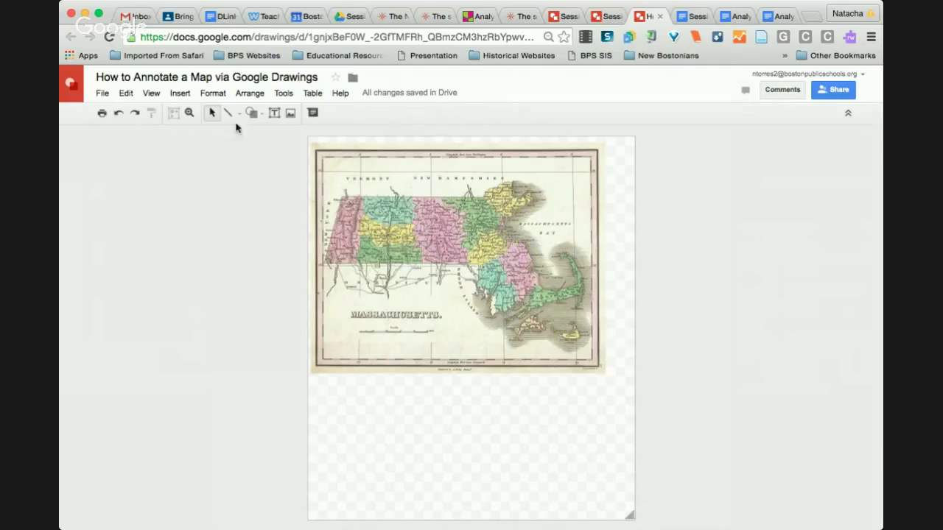
Step: Draw a narrow downward block arrow on the map, from the state's southwestern border to just above the Massachusetts title
{"action": "left_click", "coordinate": [190, 112]}
{"action": "left_click", "coordinate": [362, 190]}
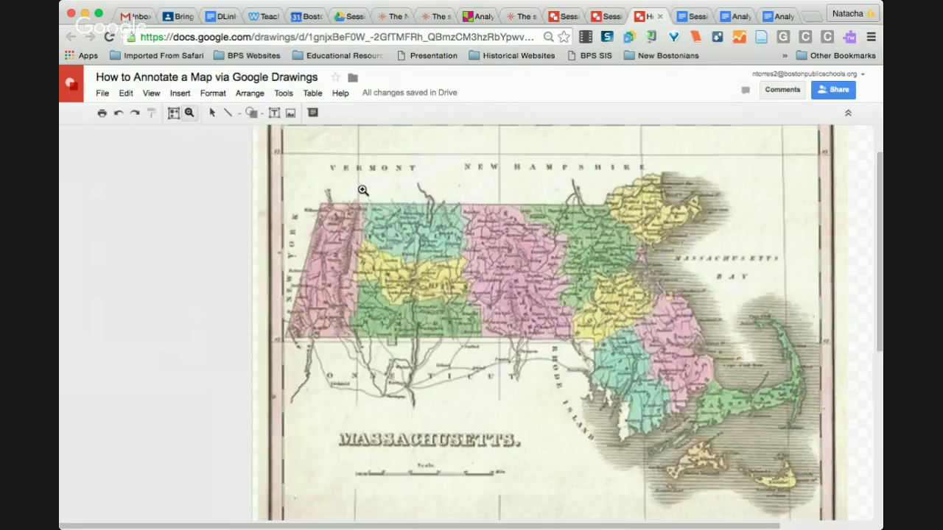
{"action": "left_click", "coordinate": [173, 113]}
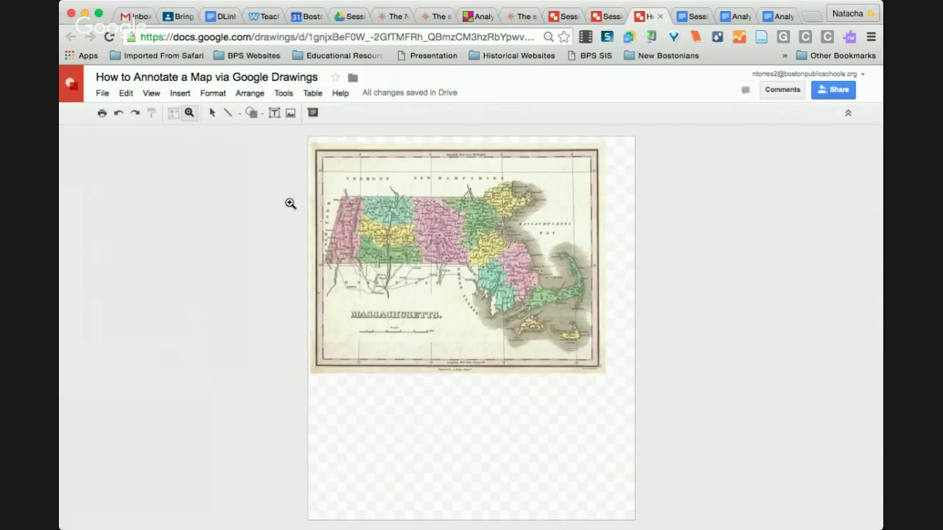
{"action": "left_click", "coordinate": [254, 113]}
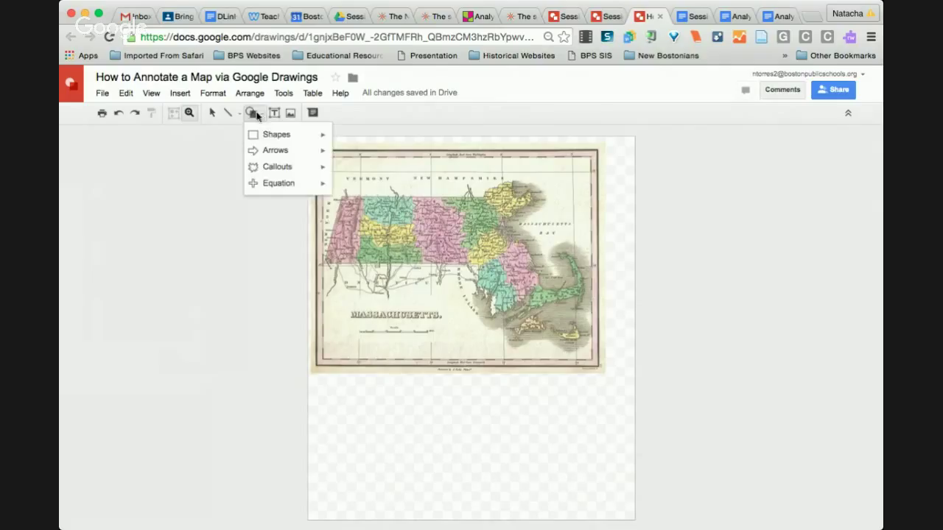
{"action": "mouse_move", "coordinate": [272, 137]}
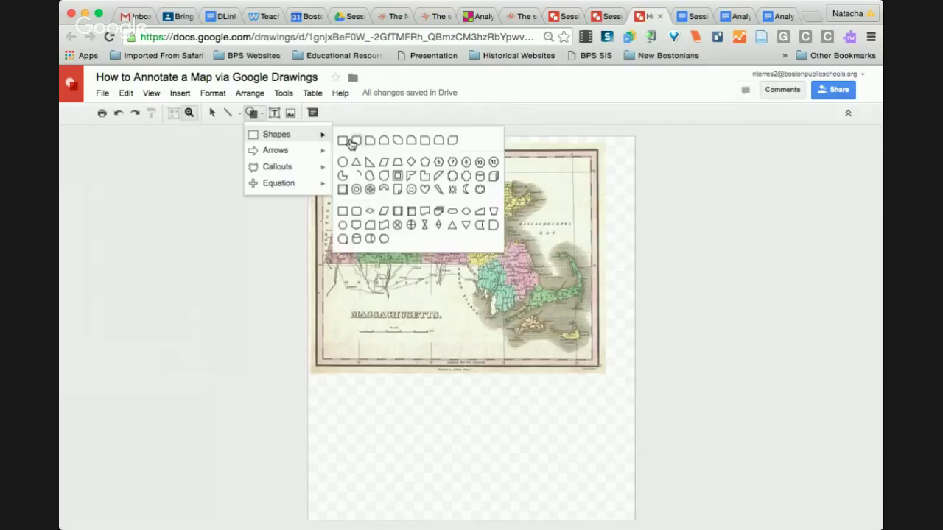
{"action": "mouse_move", "coordinate": [321, 150]}
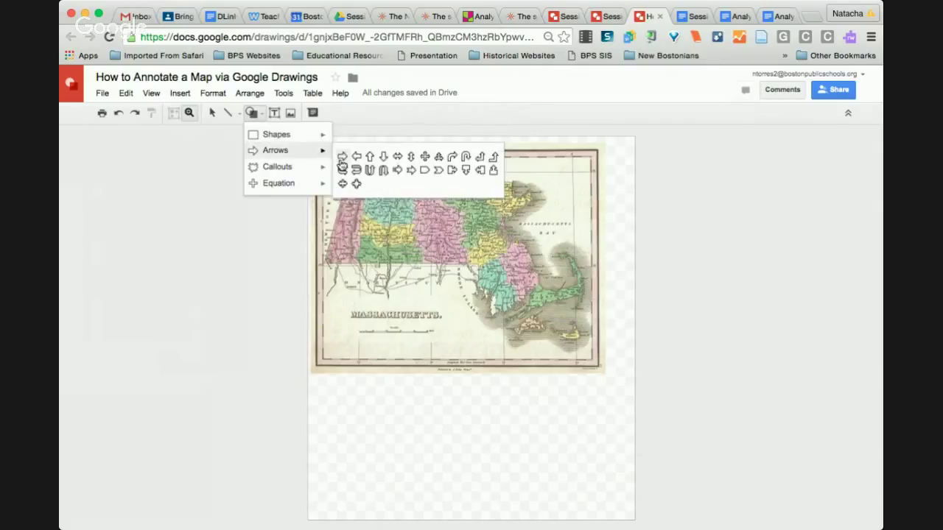
{"action": "left_click", "coordinate": [382, 157]}
{"action": "left_click_drag", "start_coordinate": [391, 259], "coordinate": [379, 306]}
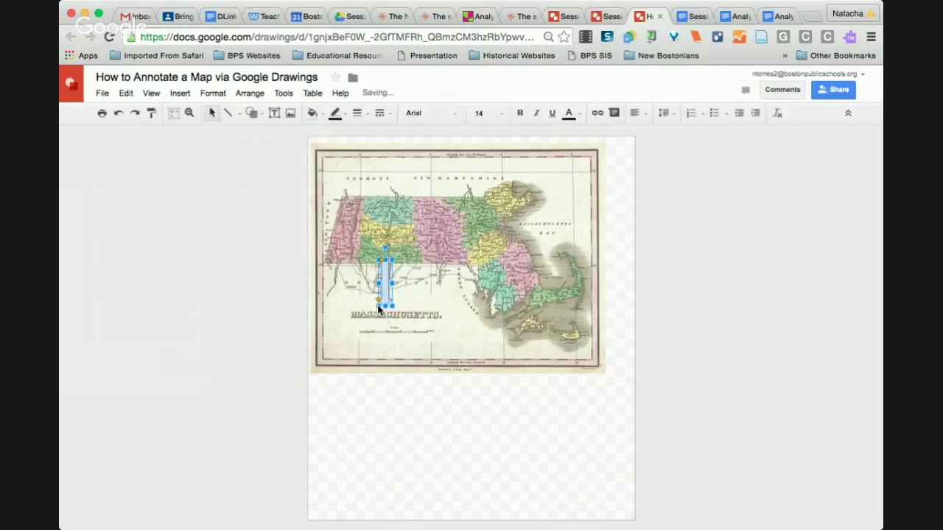
{"action": "left_click", "coordinate": [703, 260]}
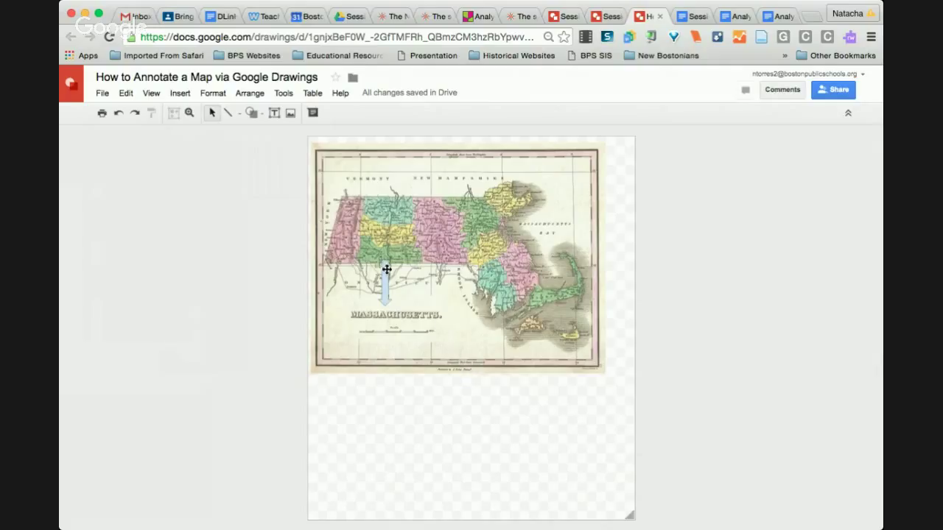
Step: Add a small text box reading "Map Title" beside the arrowhead, just above the Massachusetts title on the map
{"action": "left_click", "coordinate": [274, 112]}
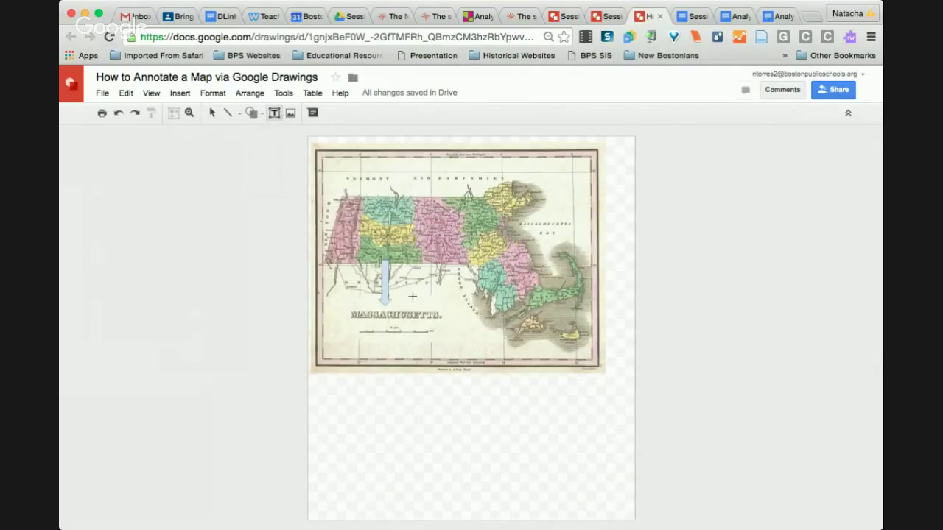
{"action": "left_click_drag", "start_coordinate": [401, 298], "coordinate": [463, 311]}
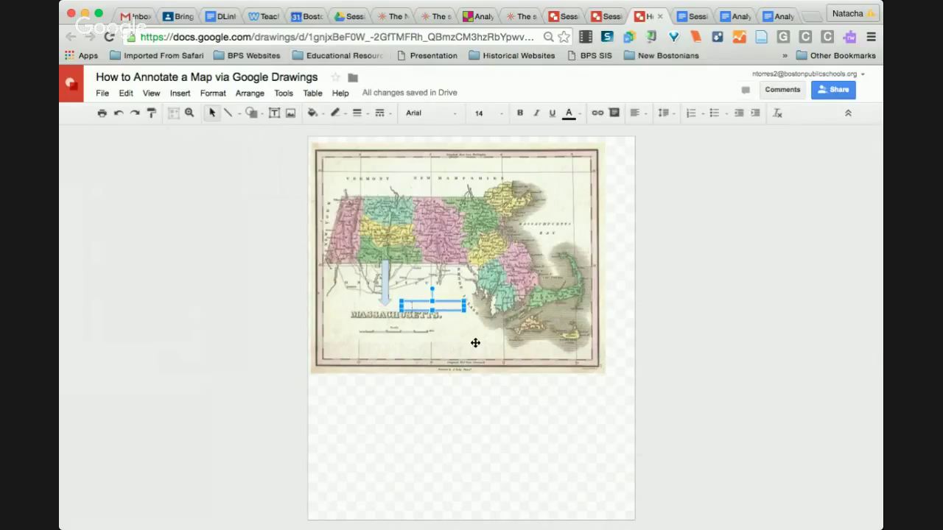
{"action": "type", "text": "Lake Tow"}
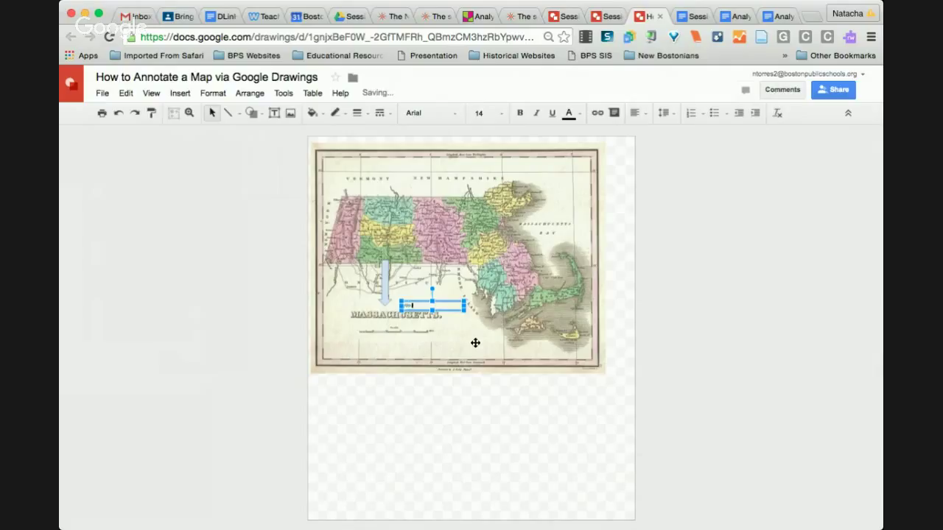
{"action": "left_click", "coordinate": [721, 373]}
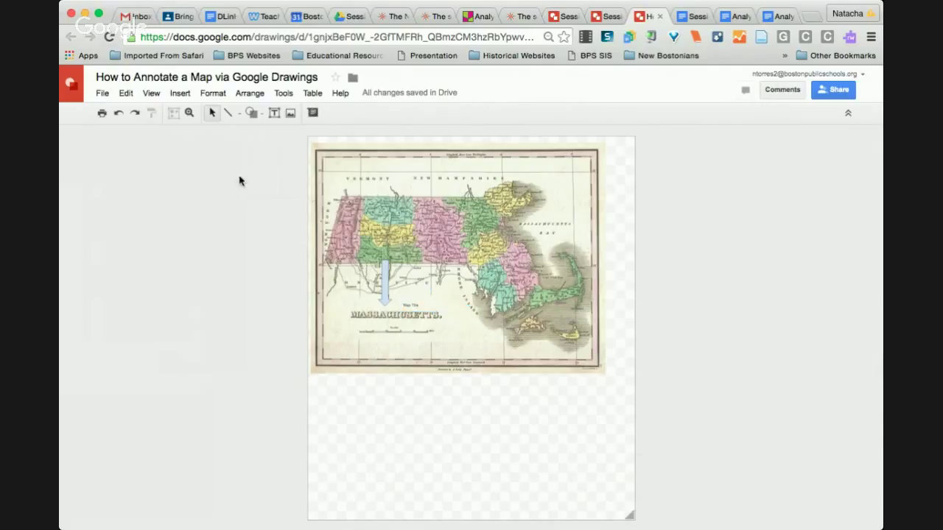
Step: Insert a table with one column and two rows and move it to the blank area just below the map
{"action": "left_click", "coordinate": [189, 113]}
{"action": "left_click", "coordinate": [438, 313]}
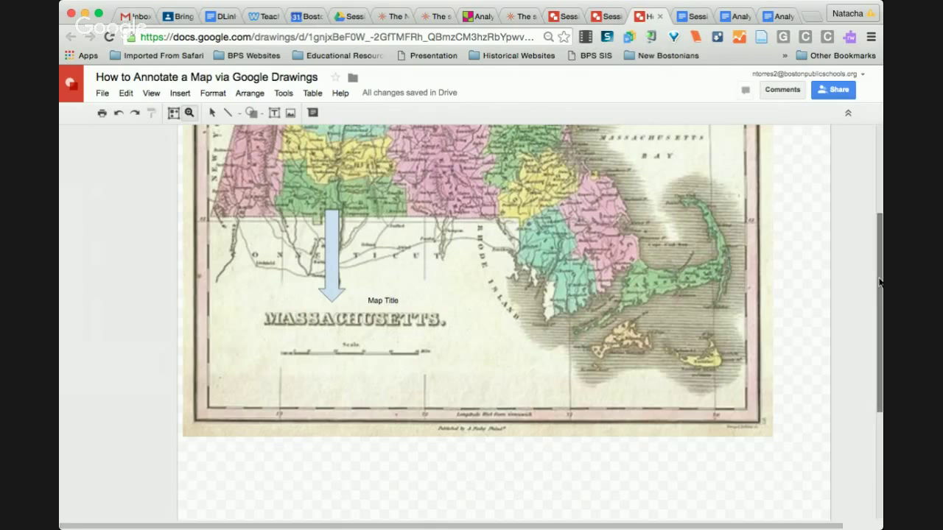
{"action": "left_click_drag", "start_coordinate": [879, 282], "coordinate": [871, 316]}
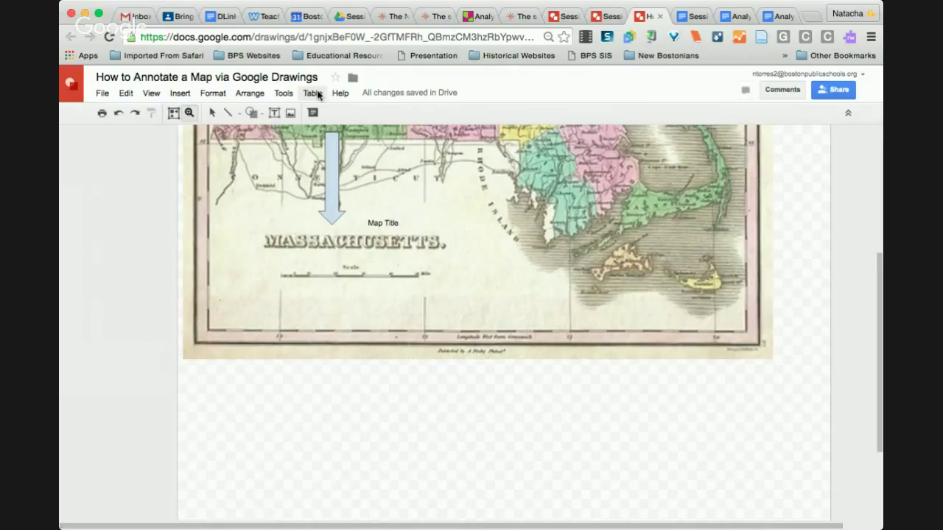
{"action": "left_click", "coordinate": [318, 93]}
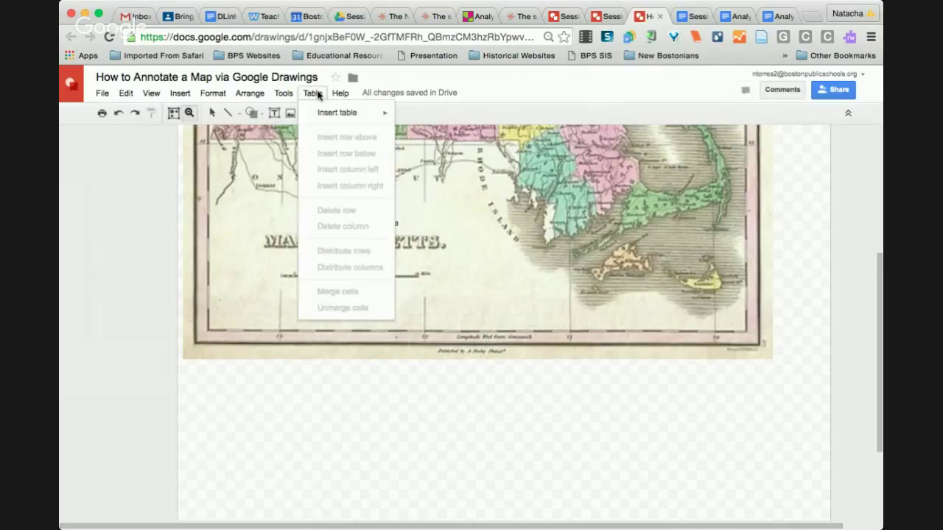
{"action": "mouse_move", "coordinate": [330, 113]}
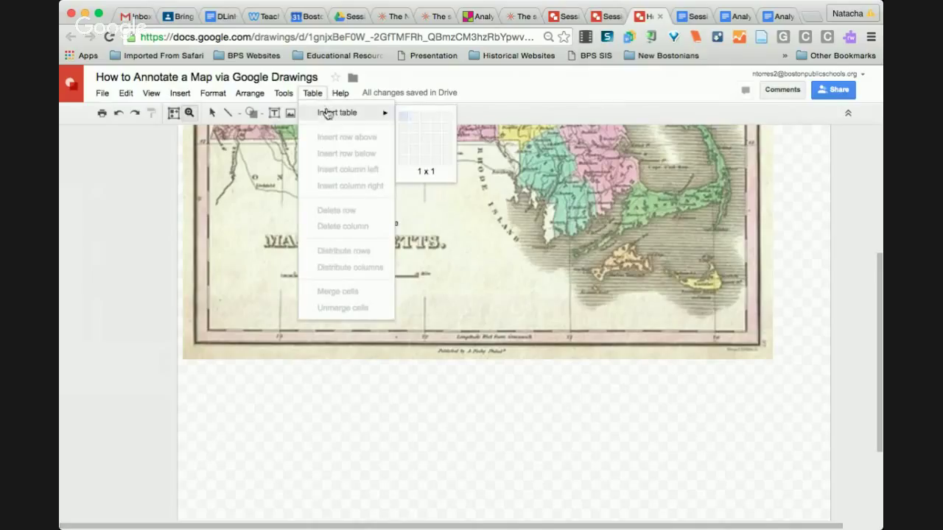
{"action": "left_click", "coordinate": [403, 127]}
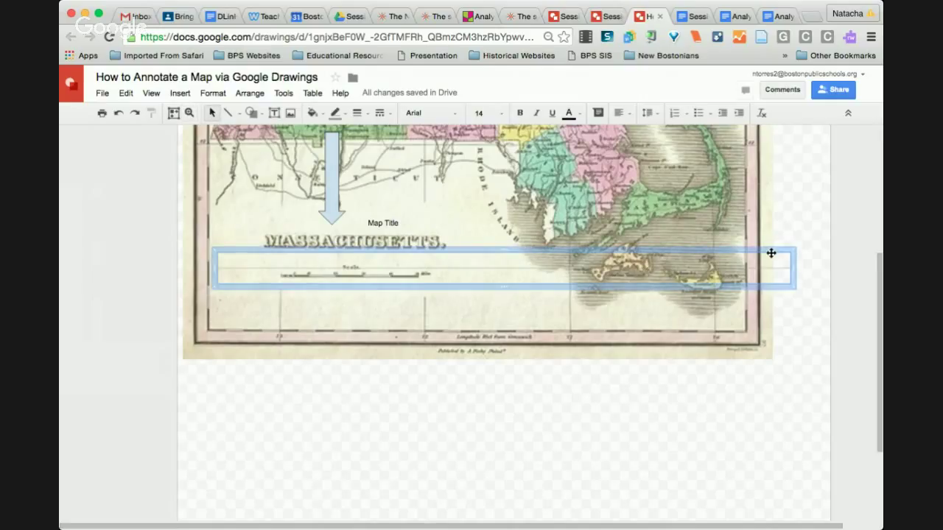
{"action": "left_click_drag", "start_coordinate": [759, 324], "coordinate": [746, 388]}
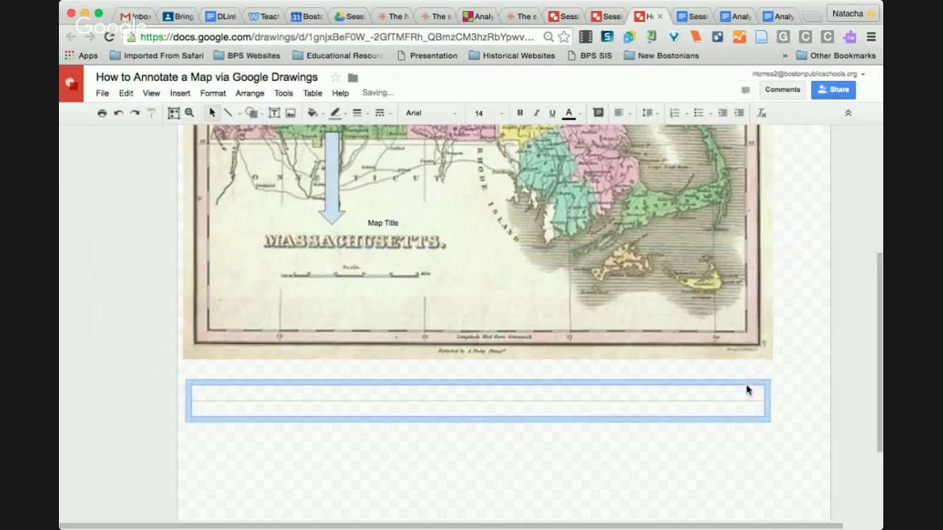
Step: Enter the question "What do you notice about this map?" in the table's first row
{"action": "left_click", "coordinate": [543, 391]}
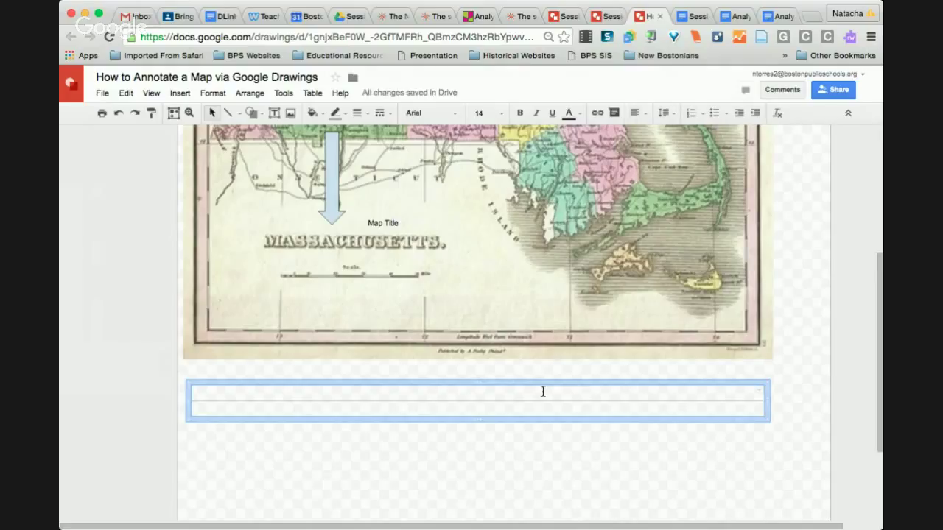
{"action": "type", "text": "What do you"}
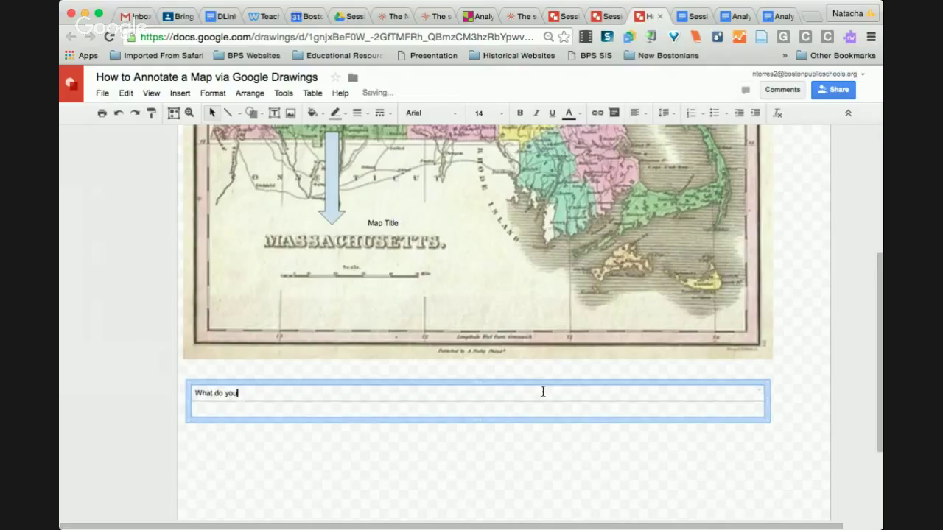
{"action": "type", "text": " notice about this map?"}
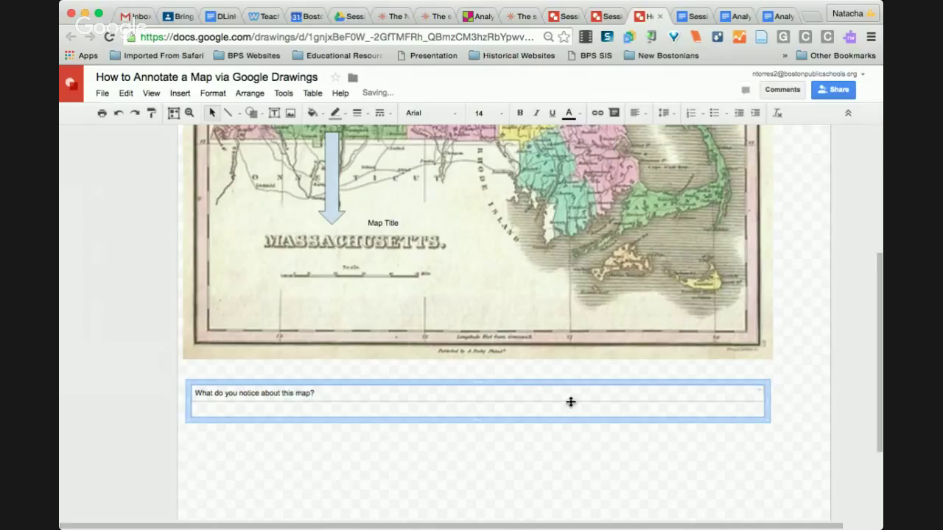
Step: Fill the table's empty second row with light gray as an answer area
{"action": "left_click", "coordinate": [572, 412]}
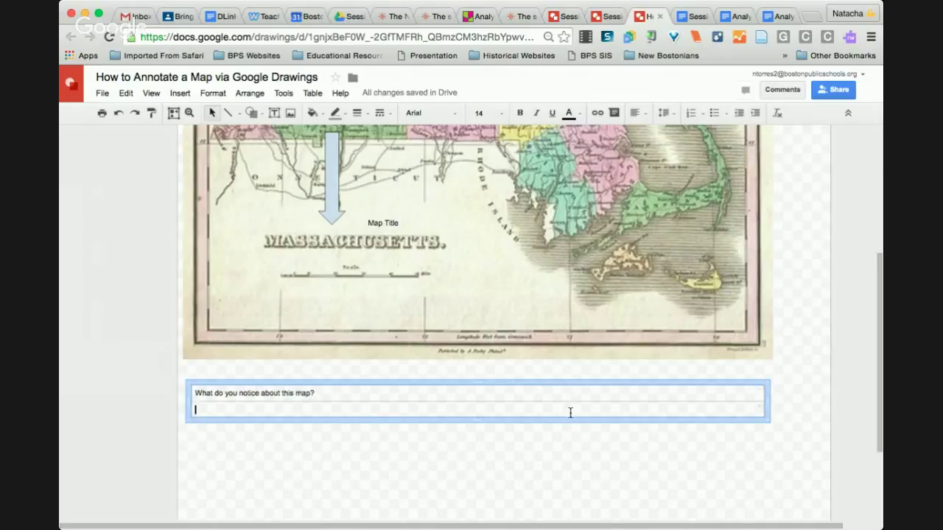
{"action": "left_click", "coordinate": [312, 114]}
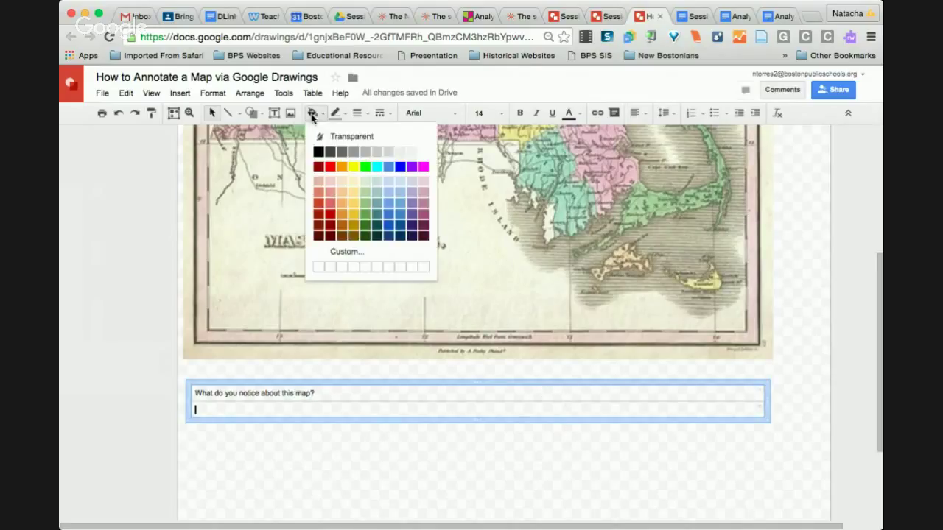
{"action": "left_click", "coordinate": [400, 152]}
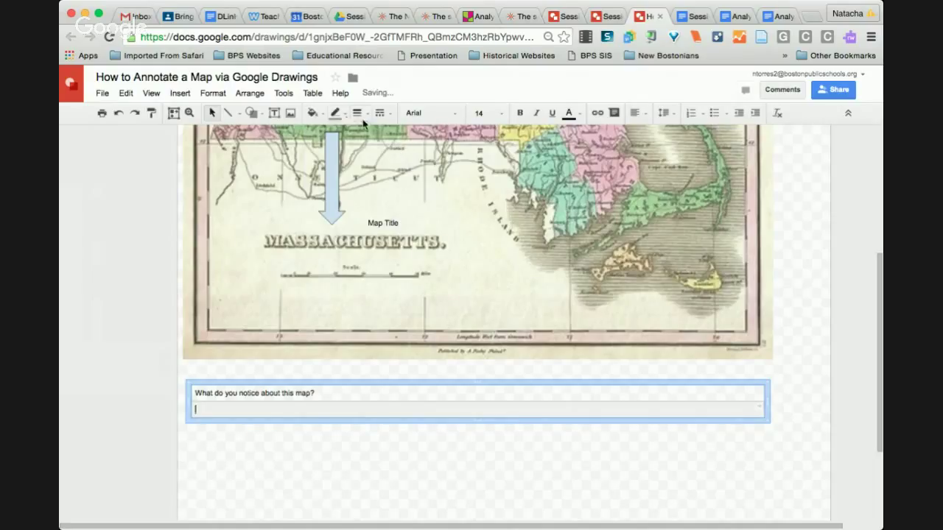
{"action": "left_click", "coordinate": [312, 114]}
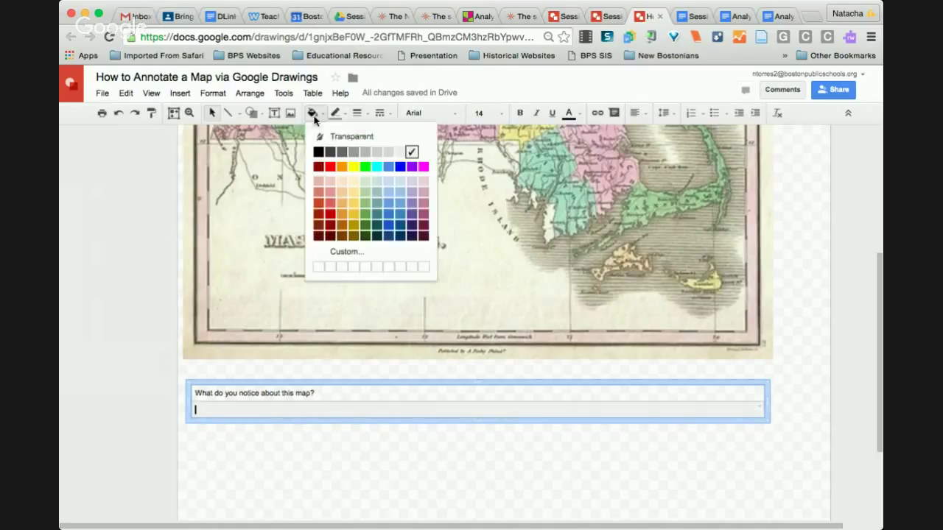
{"action": "left_click", "coordinate": [403, 155]}
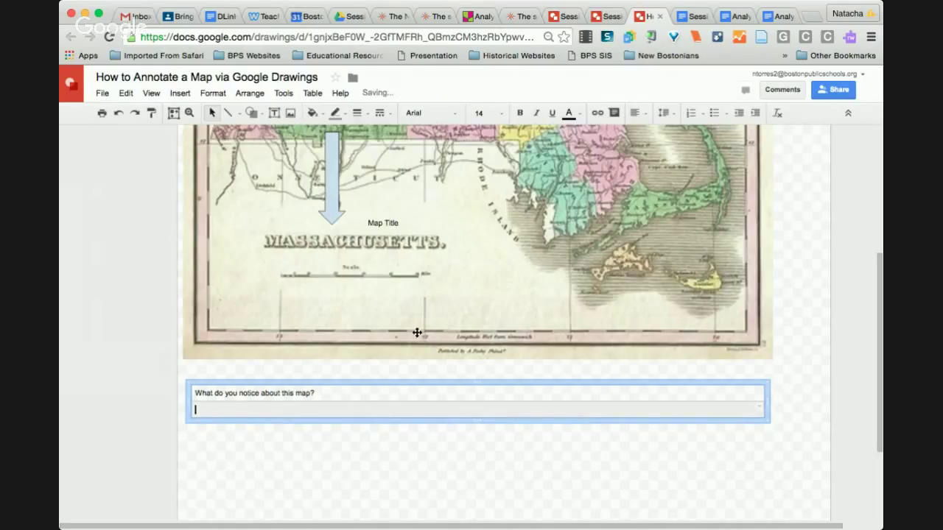
{"action": "left_click", "coordinate": [409, 451]}
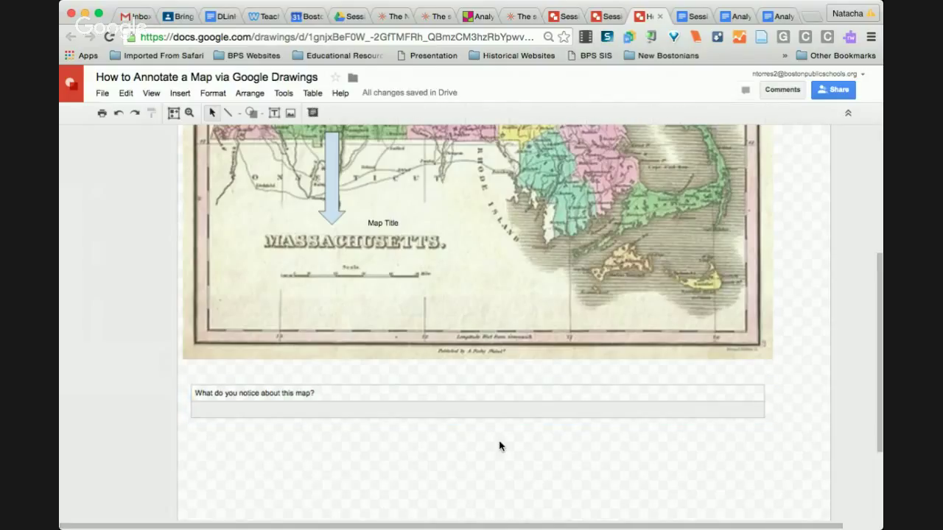
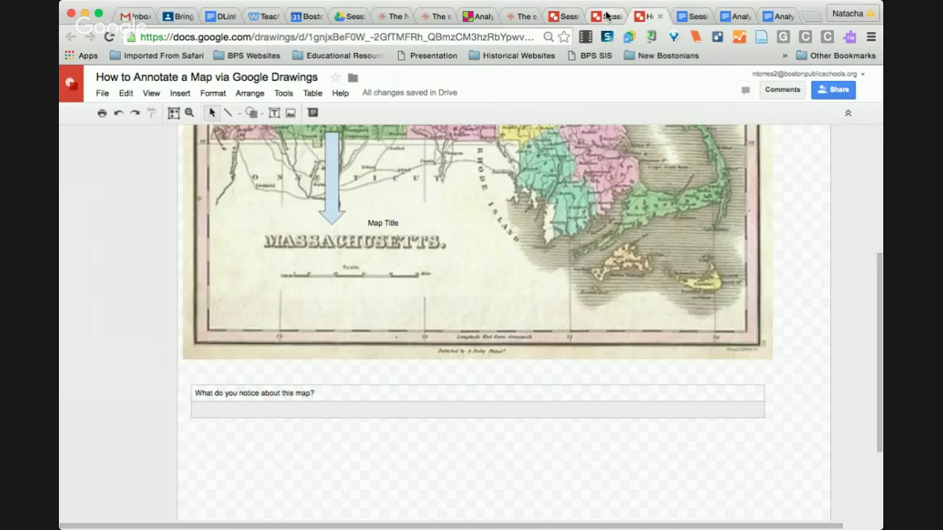
Step: Switch to the "Session 7 FOLLOW-UP: Annotating a Map via Google Drawings (SAMPLE)" drawing and examine the map-elements table below its map
{"action": "left_click", "coordinate": [601, 17]}
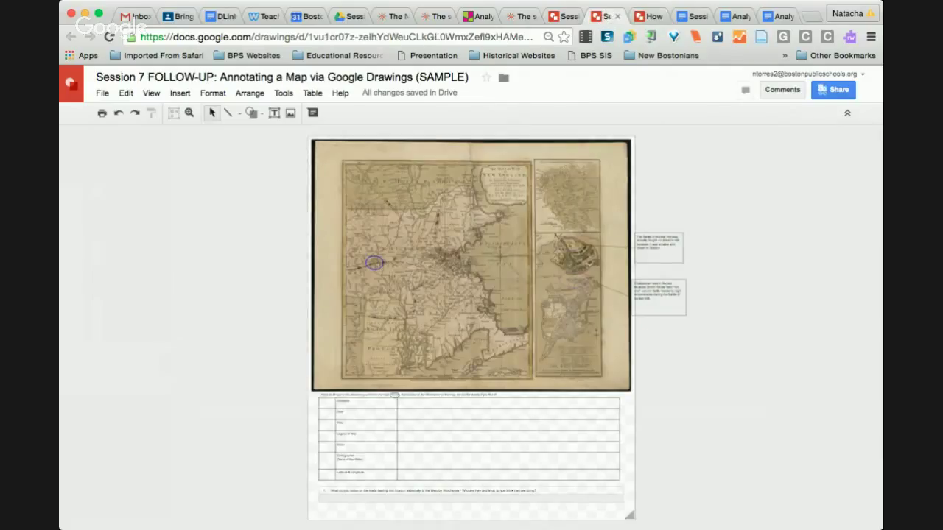
{"action": "left_click", "coordinate": [189, 112]}
{"action": "left_click", "coordinate": [363, 446]}
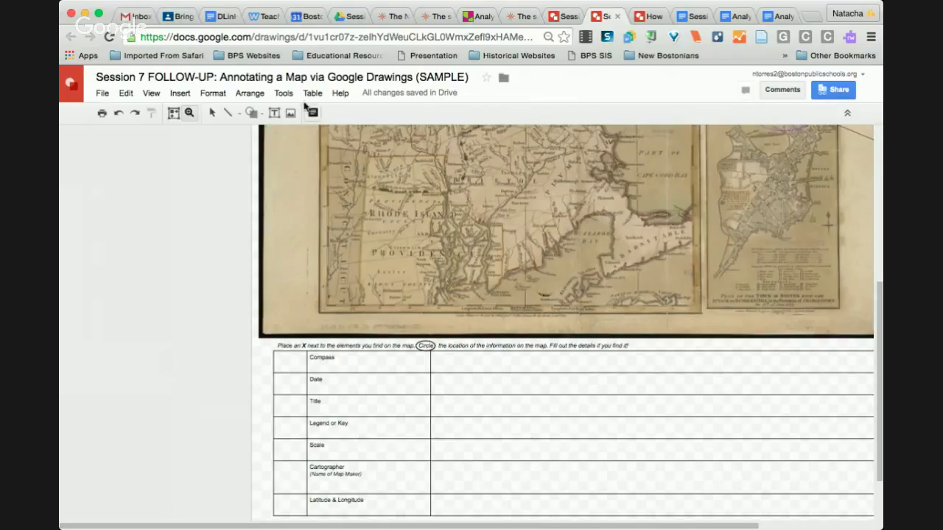
{"action": "left_click", "coordinate": [254, 112]}
{"action": "mouse_move", "coordinate": [281, 143]}
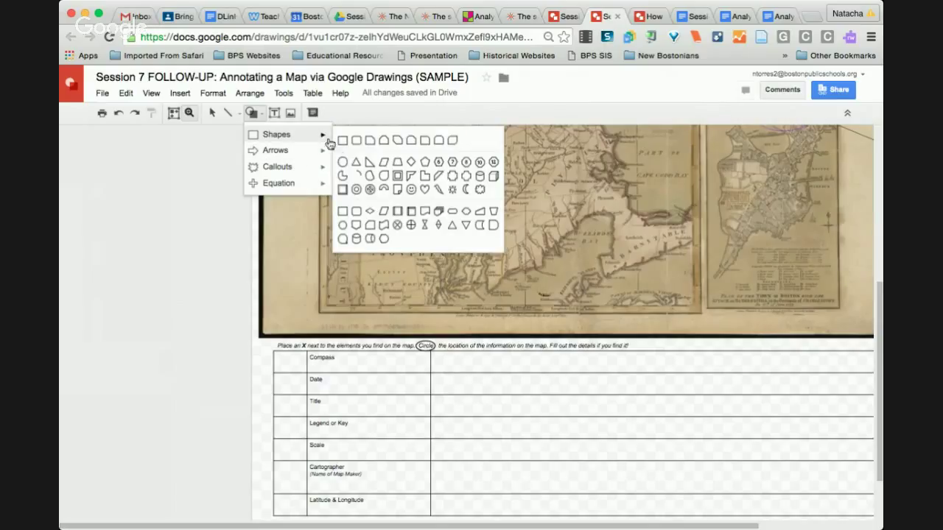
{"action": "left_click", "coordinate": [346, 166]}
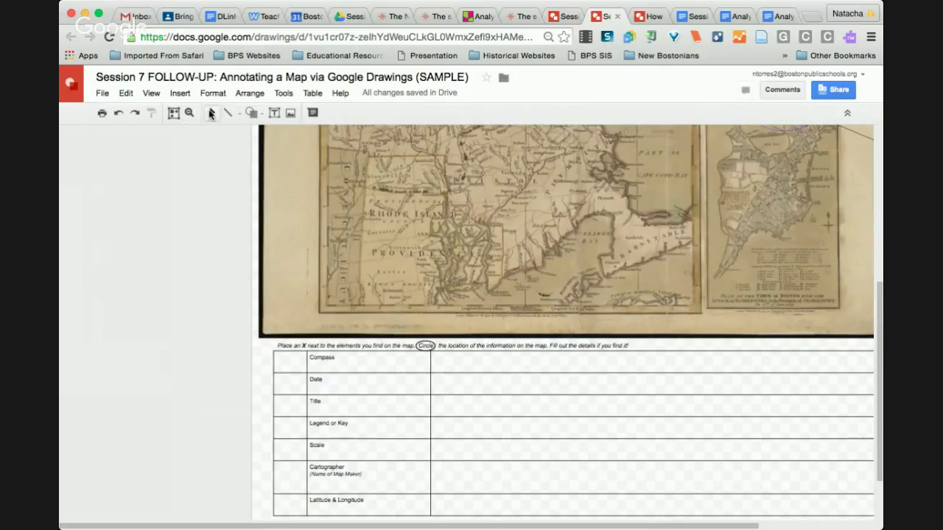
Step: Draw an oval over the date at the end of the publication line below the map's lower border
{"action": "left_click", "coordinate": [190, 113]}
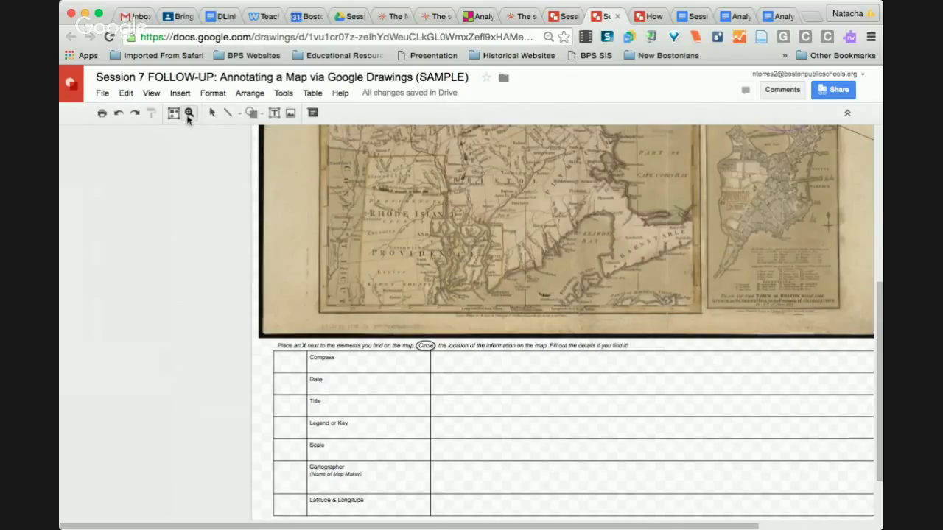
{"action": "left_click", "coordinate": [531, 305]}
{"action": "left_click", "coordinate": [531, 305]}
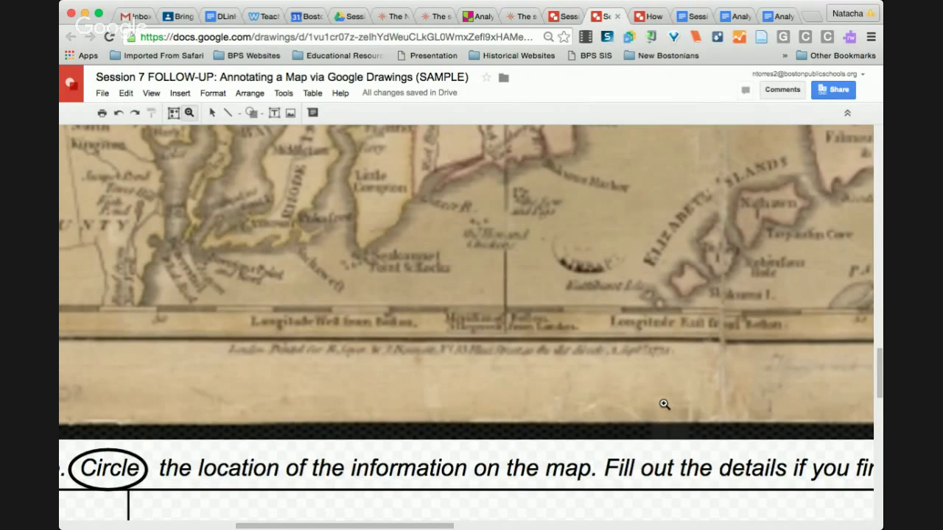
{"action": "left_click", "coordinate": [259, 113]}
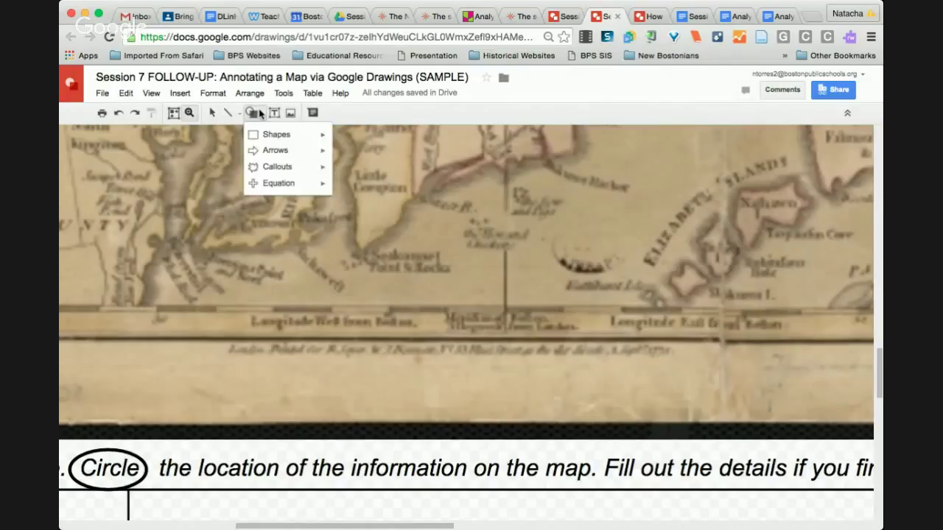
{"action": "mouse_move", "coordinate": [270, 133]}
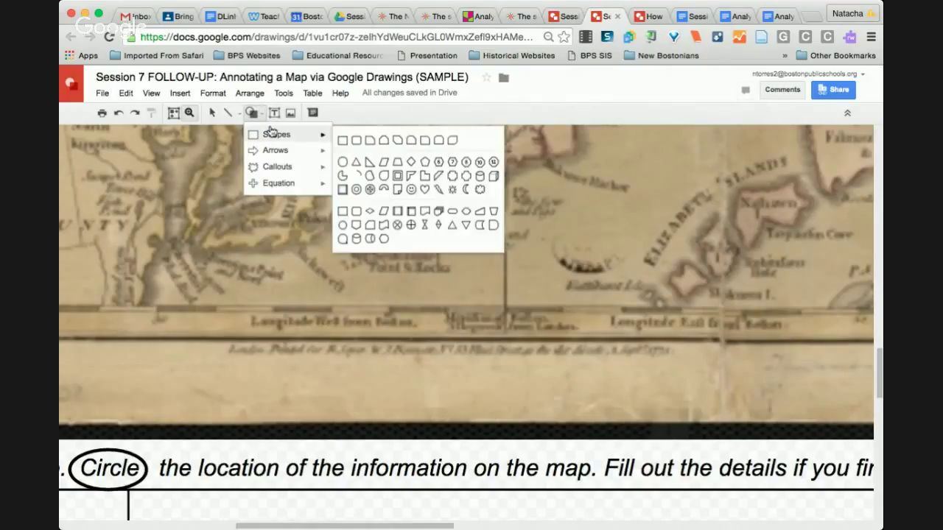
{"action": "left_click", "coordinate": [340, 157]}
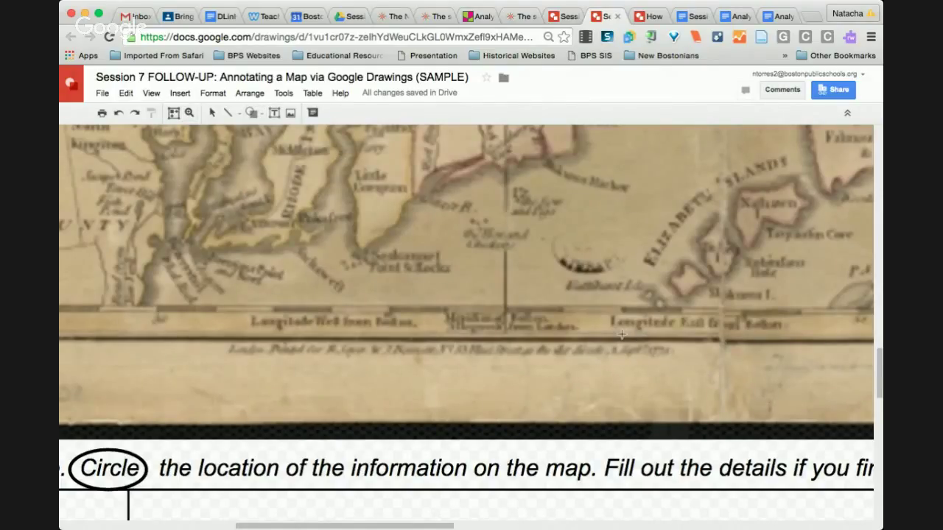
{"action": "left_click_drag", "start_coordinate": [625, 336], "coordinate": [687, 373]}
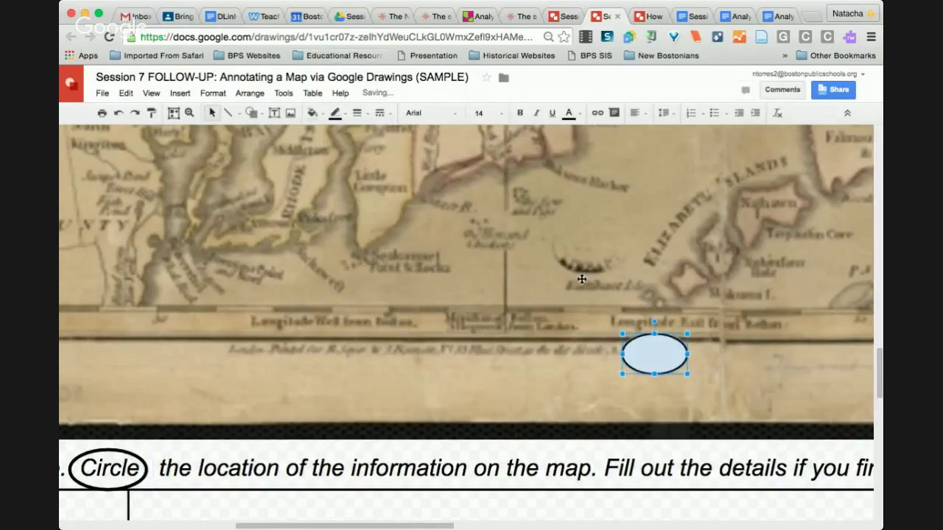
Step: Make the oval's fill transparent and its outline purple so the date on the map is circled
{"action": "left_click", "coordinate": [312, 112]}
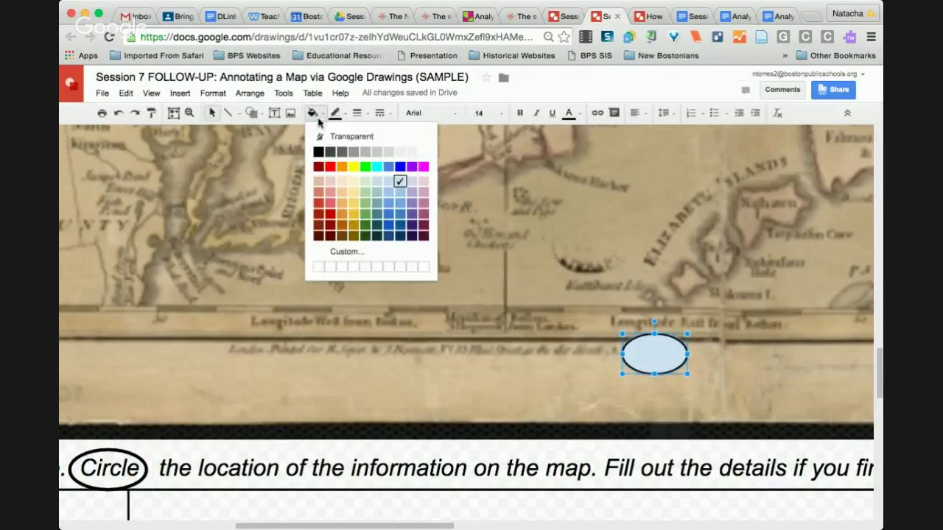
{"action": "left_click", "coordinate": [329, 140]}
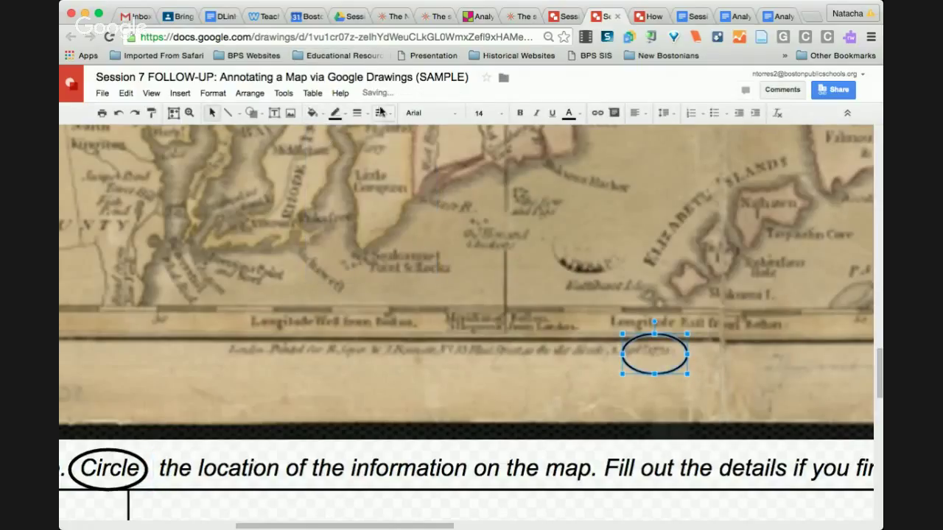
{"action": "left_click", "coordinate": [346, 113]}
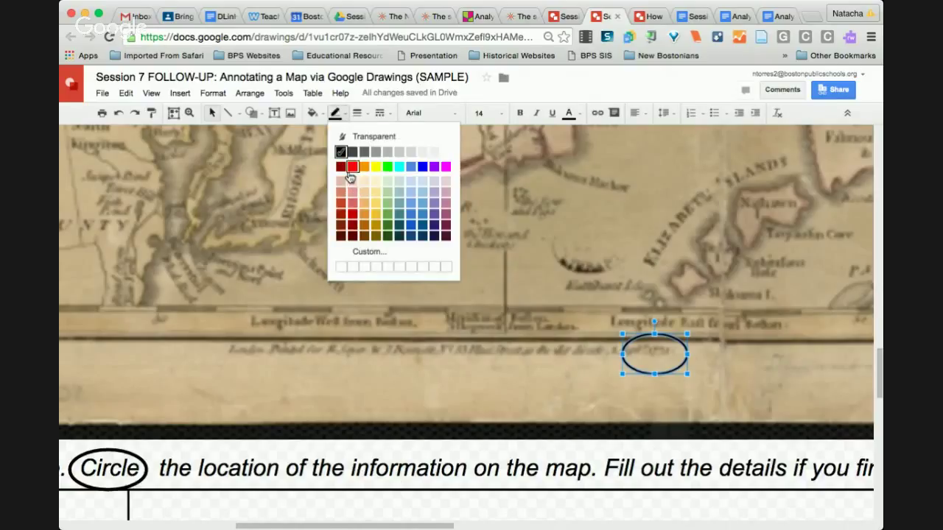
{"action": "left_click", "coordinate": [434, 167]}
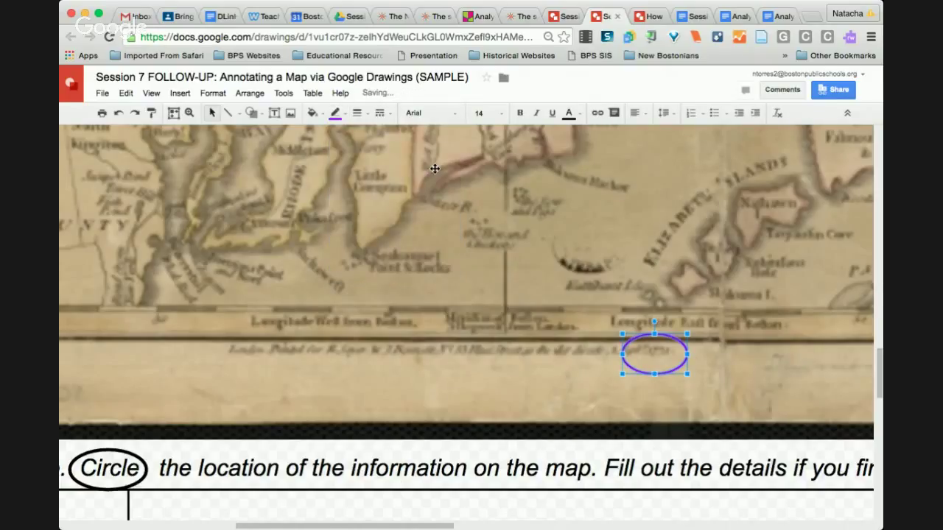
{"action": "left_click", "coordinate": [731, 359]}
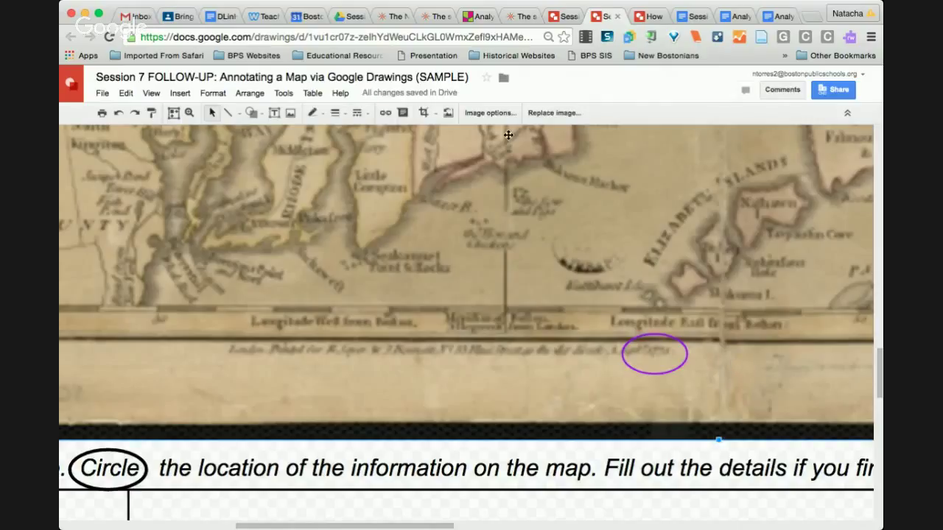
Step: Add a text box reading "Date: 1775" below the map's border, near the purple oval around the publication date
{"action": "left_click", "coordinate": [274, 112]}
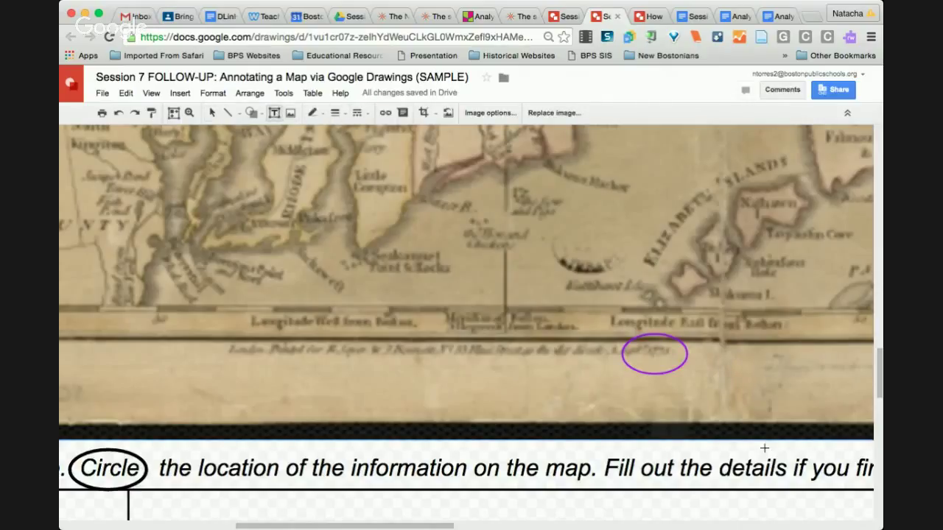
{"action": "left_click_drag", "start_coordinate": [706, 379], "coordinate": [810, 398]}
{"action": "type", "text": "Date"}
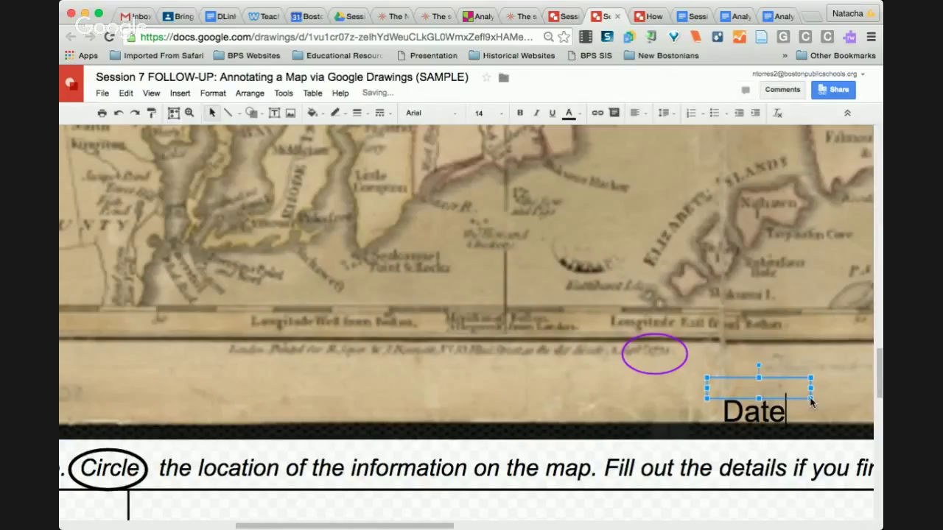
{"action": "type", "text": ": 1775"}
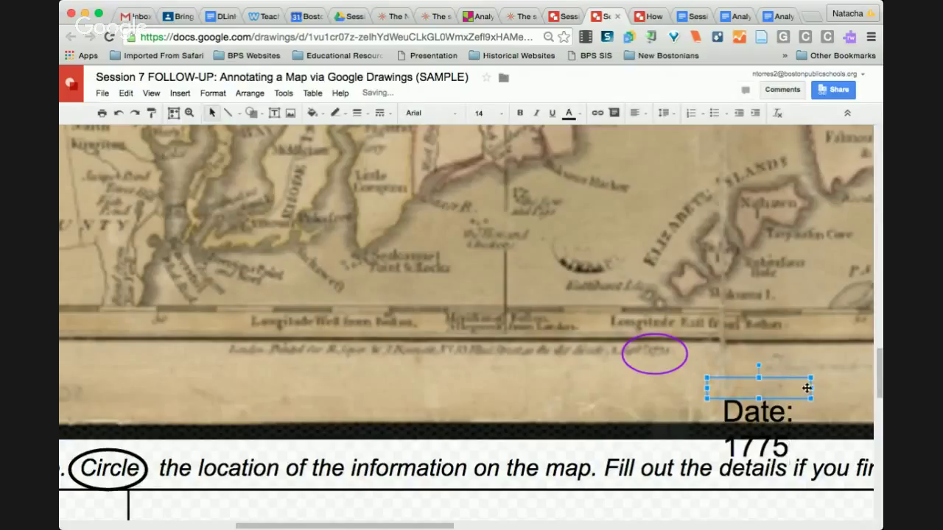
Step: Widen the date text box so its text fits on one line and move it up just beneath the purple oval
{"action": "left_click_drag", "start_coordinate": [808, 388], "coordinate": [866, 388]}
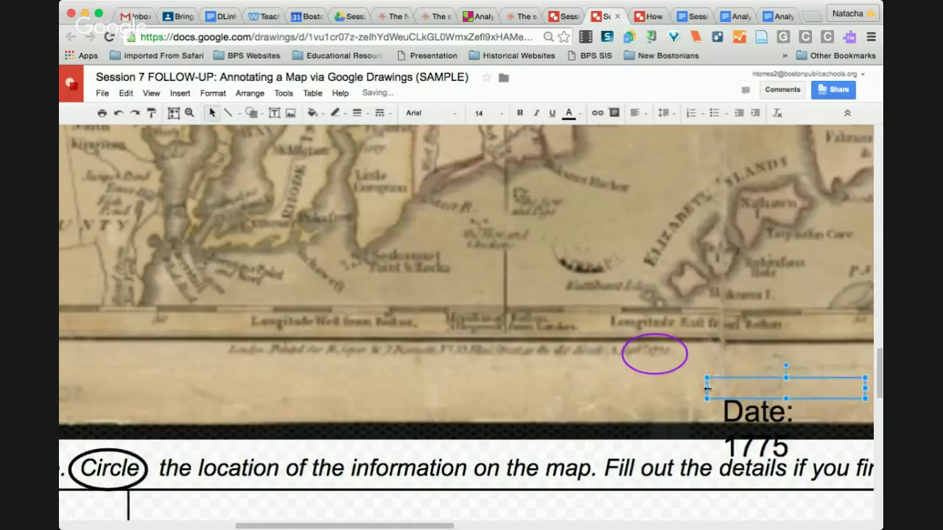
{"action": "left_click_drag", "start_coordinate": [706, 388], "coordinate": [648, 387]}
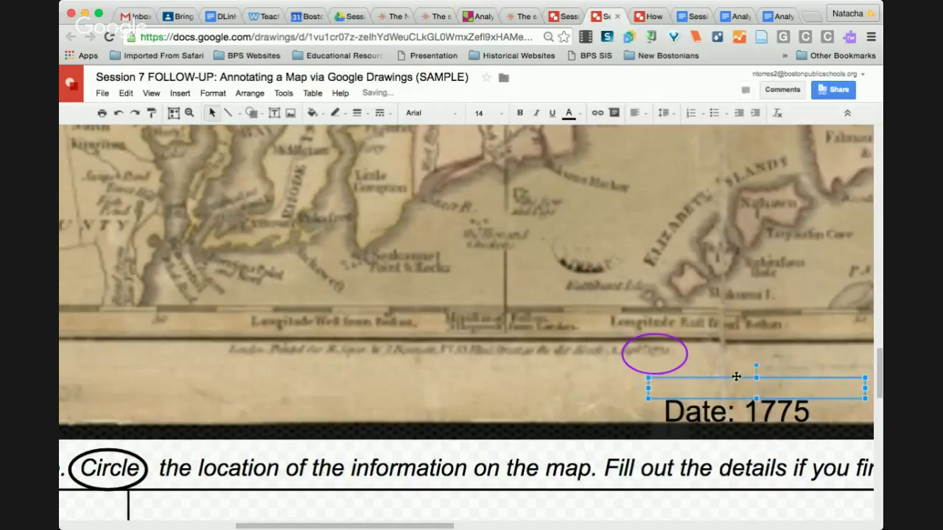
{"action": "left_click_drag", "start_coordinate": [734, 377], "coordinate": [730, 343]}
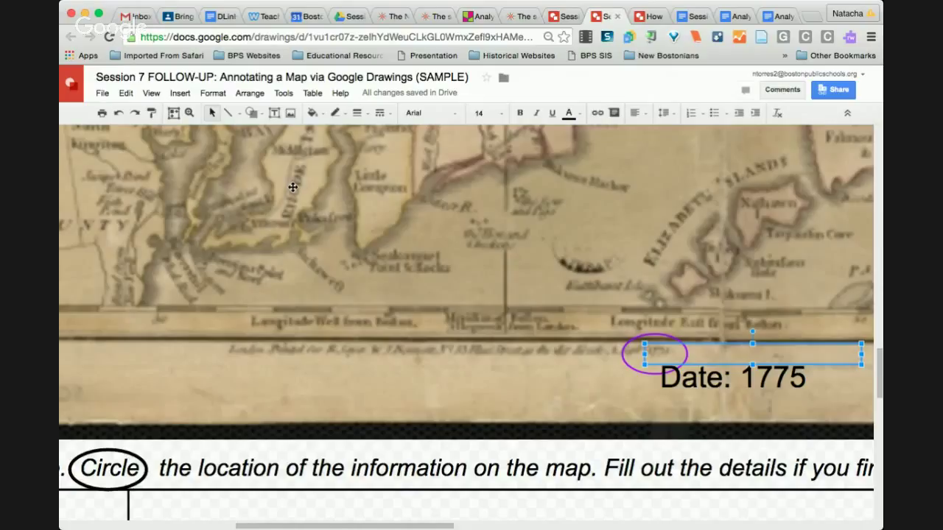
{"action": "left_click", "coordinate": [172, 114]}
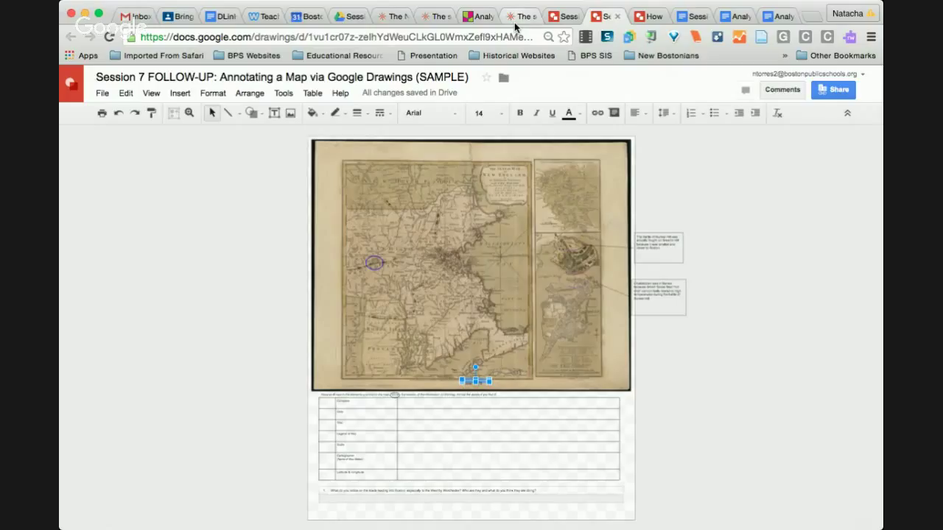
Step: Switch to the "Analyzing a Map via Google Docs" document and examine its map-elements table and reflection questions
{"action": "left_click", "coordinate": [700, 18]}
{"action": "left_click", "coordinate": [735, 16]}
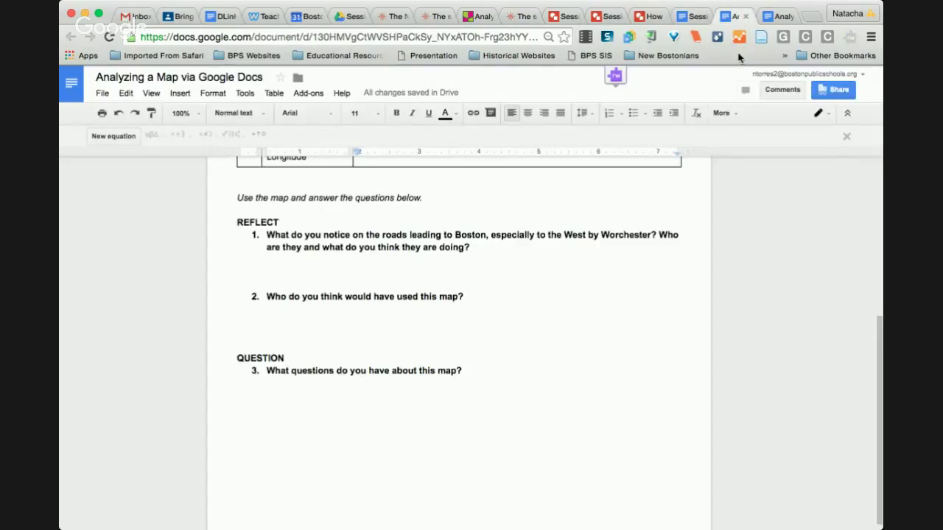
{"action": "left_click_drag", "start_coordinate": [876, 339], "coordinate": [879, 246]}
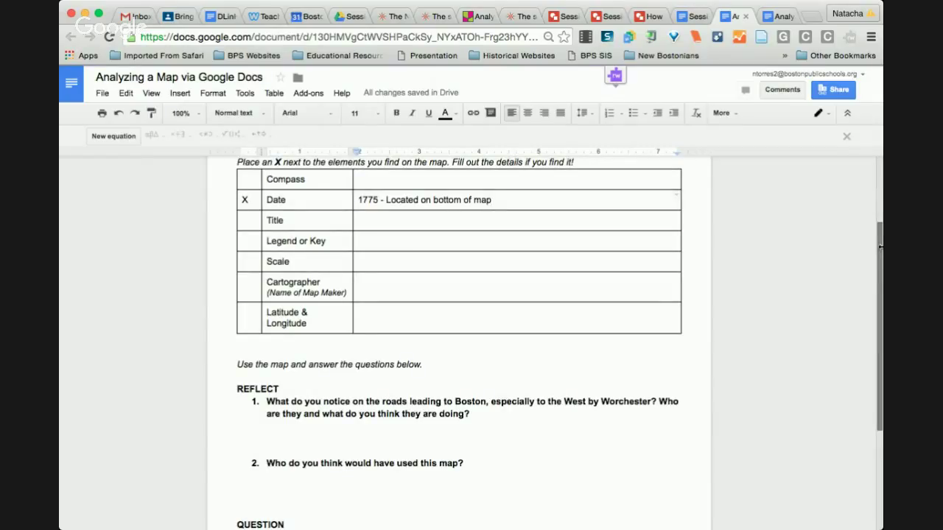
{"action": "left_click_drag", "start_coordinate": [878, 247], "coordinate": [878, 247]}
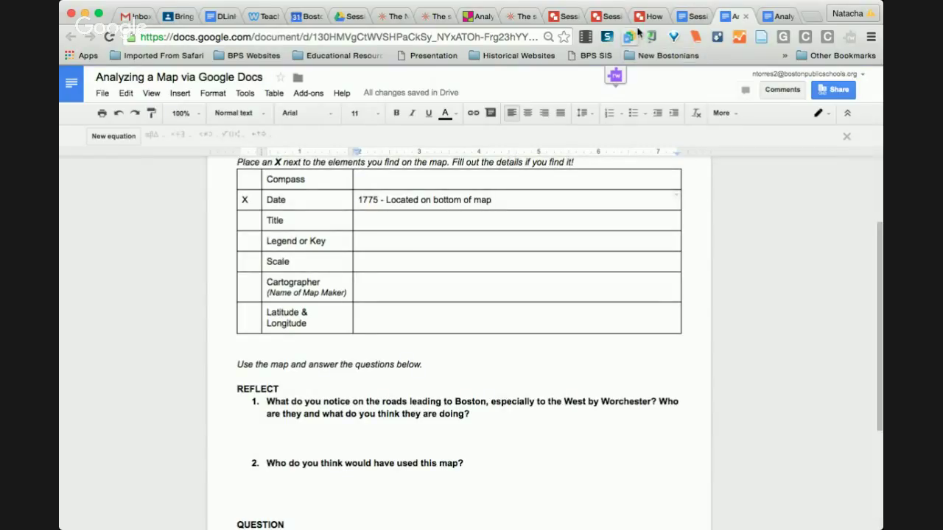
Step: Review the annotated SAMPLE drawing and the chart in the "Session 7 FOLLOW-UP: Sharing Our Mapping Assignments" document, finishing on the chart
{"action": "left_click", "coordinate": [601, 16]}
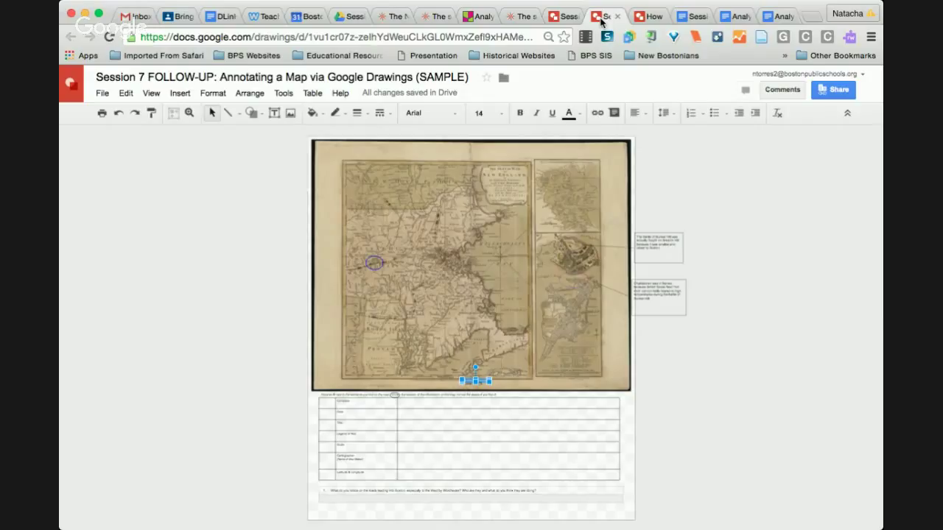
{"action": "left_click", "coordinate": [678, 16]}
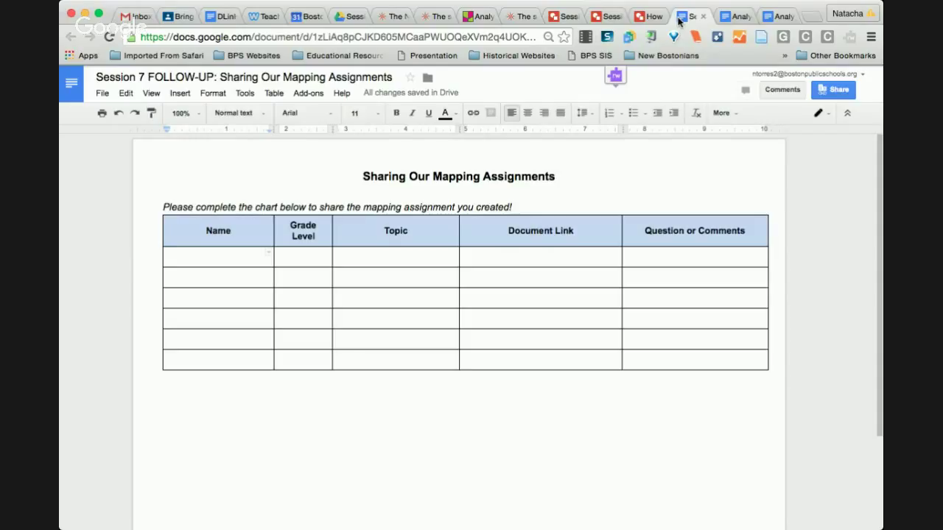
{"action": "left_click", "coordinate": [608, 16]}
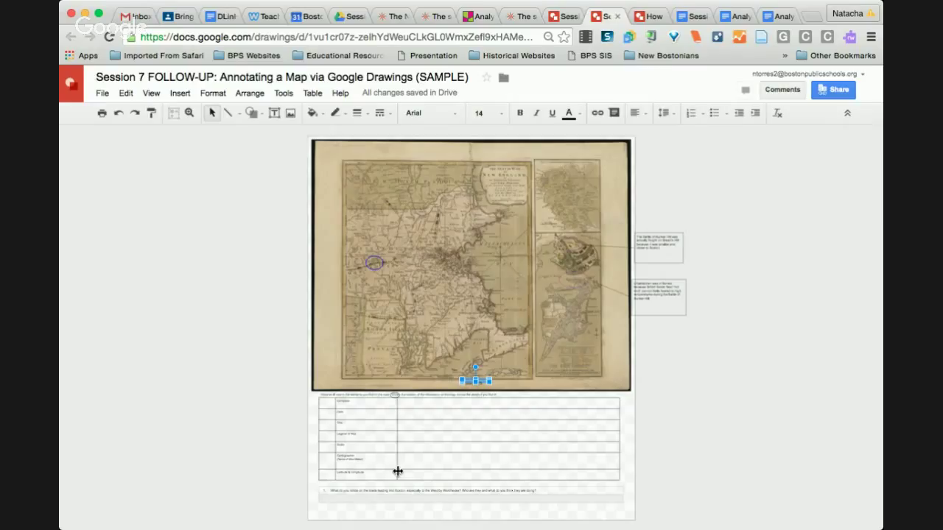
{"action": "left_click", "coordinate": [695, 16]}
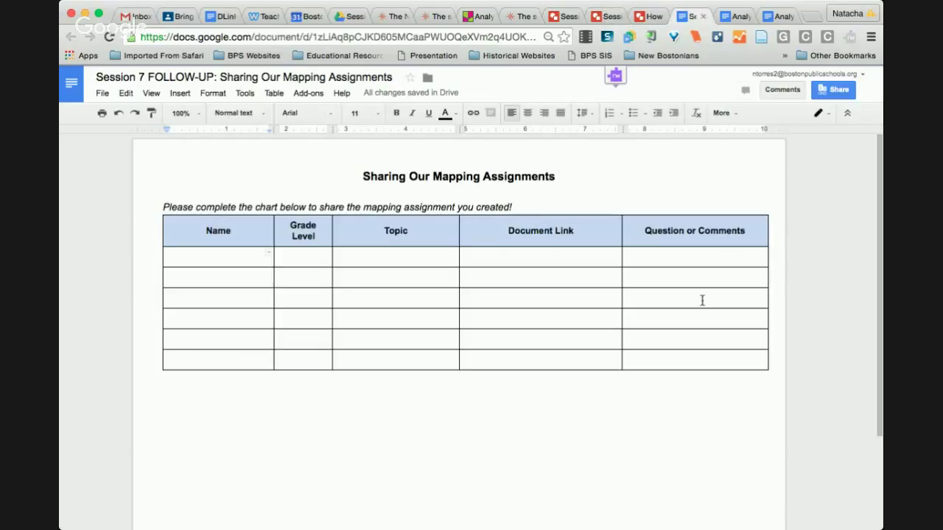